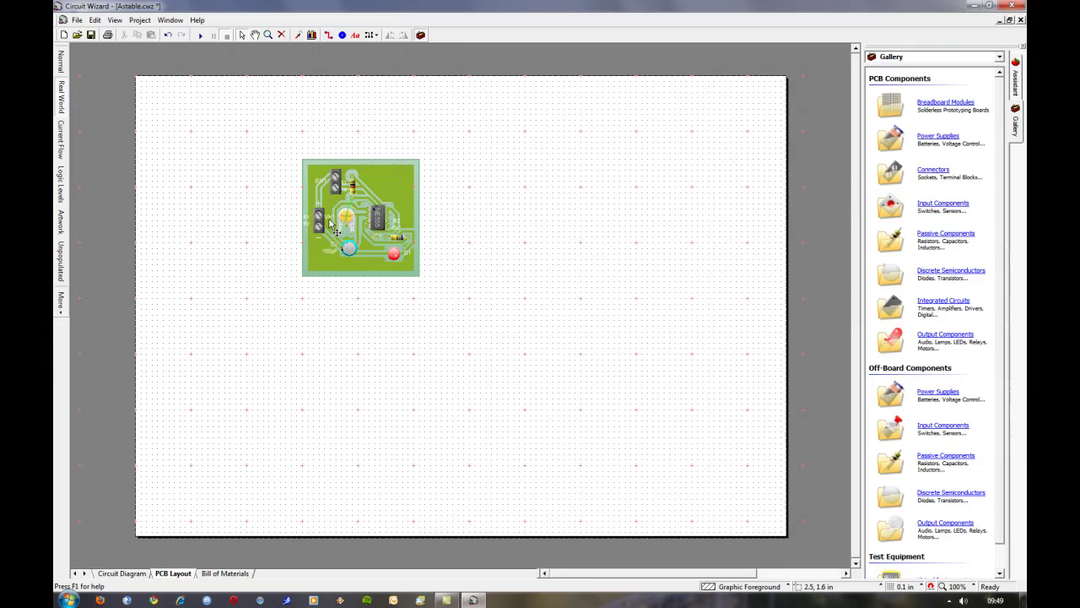
Zoom in to frame the whole circuit board and switch the PCB layout to the Artwork view
left_click(314, 174)
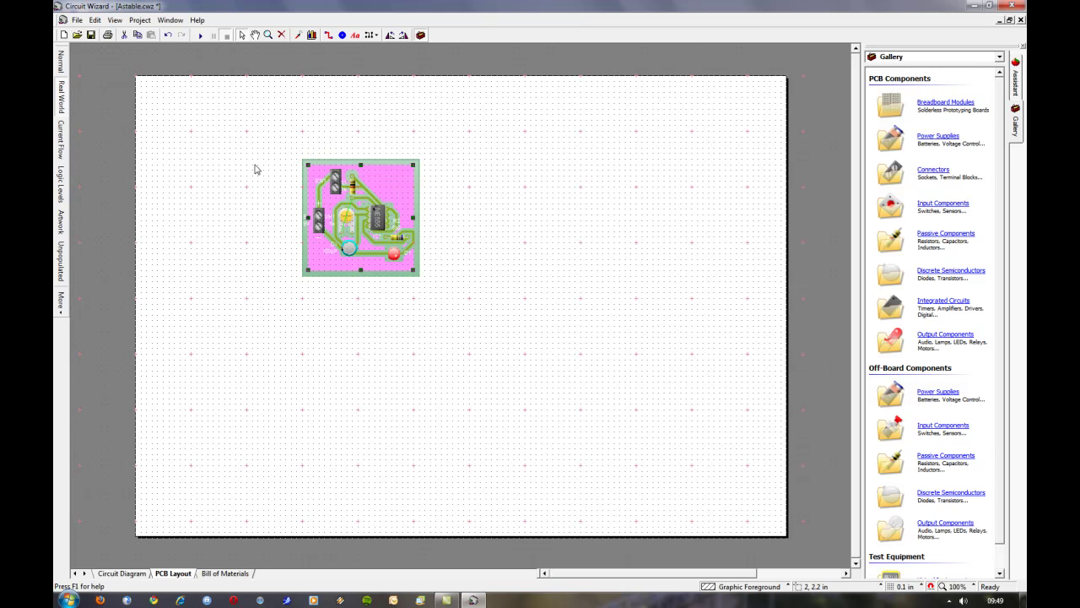
scroll(253, 169, "up", 4)
scroll(344, 163, "up", 1)
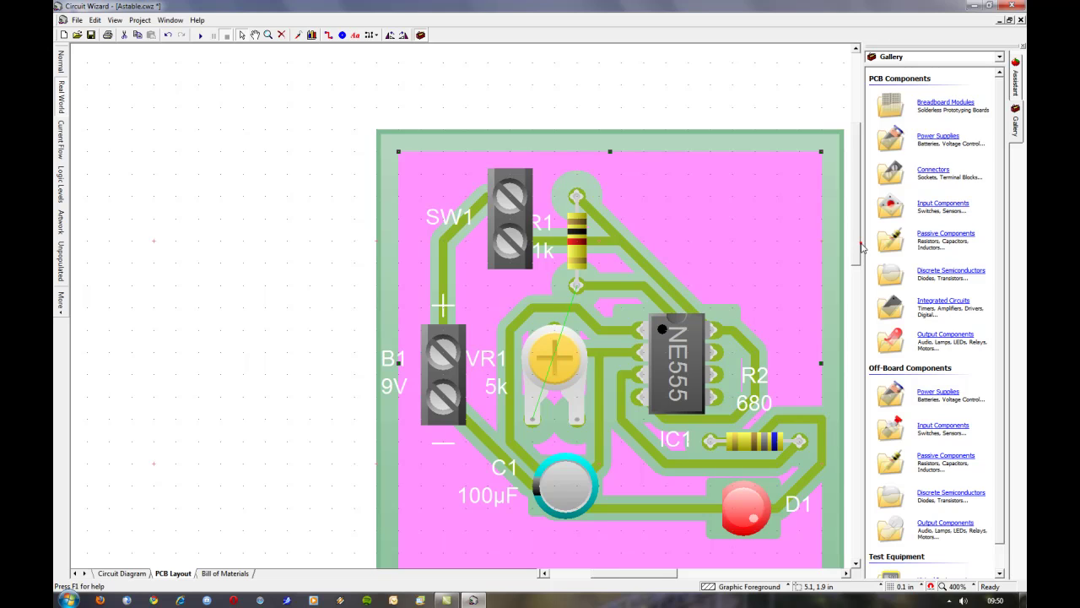
left_click_drag(861, 251, 864, 264)
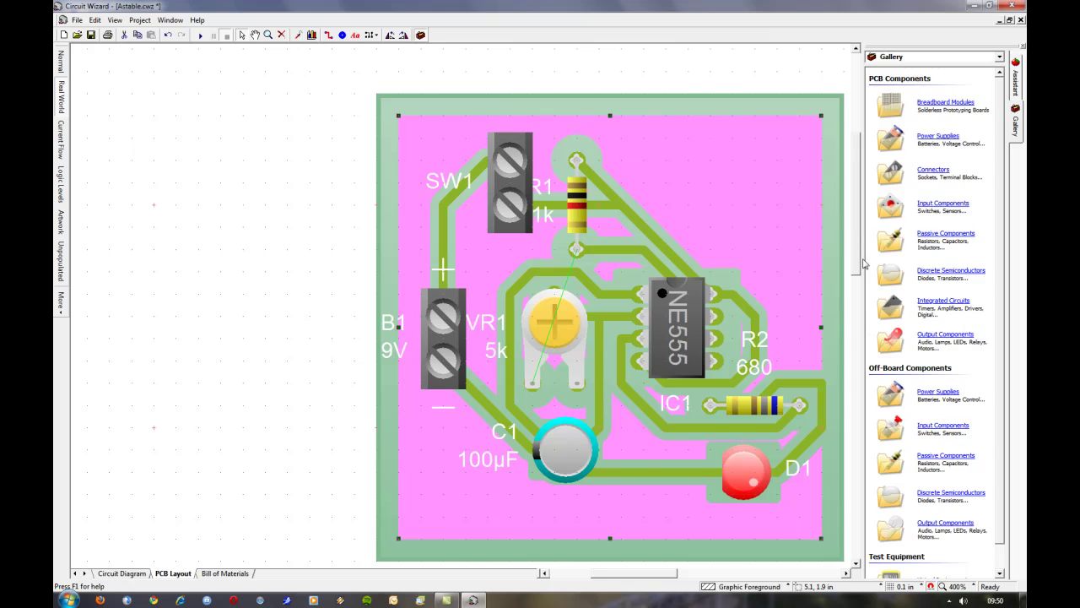
scroll(861, 264, "down", 1)
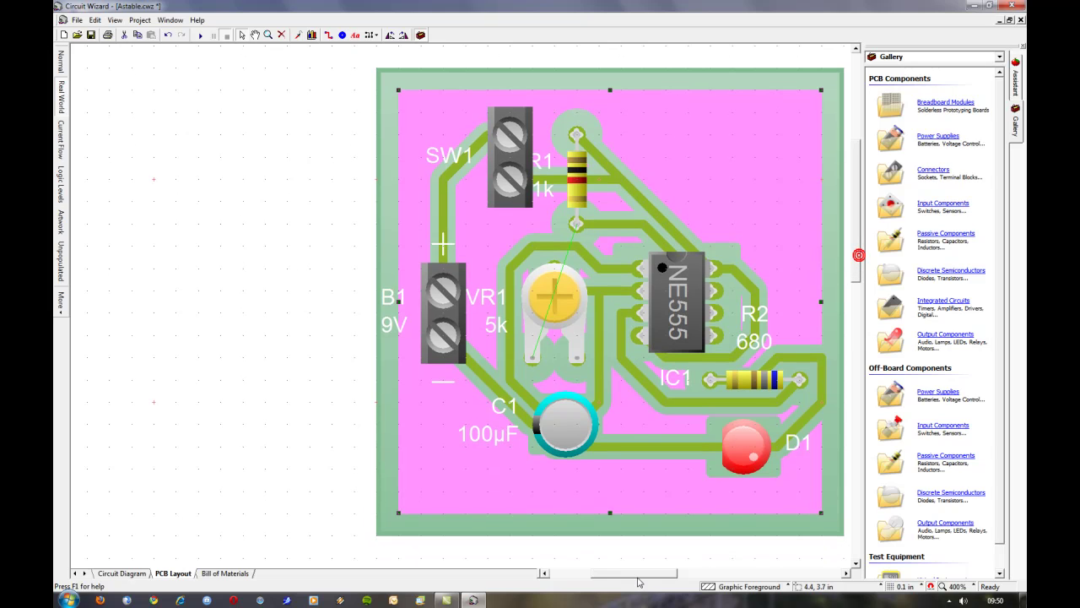
left_click_drag(638, 579, 648, 578)
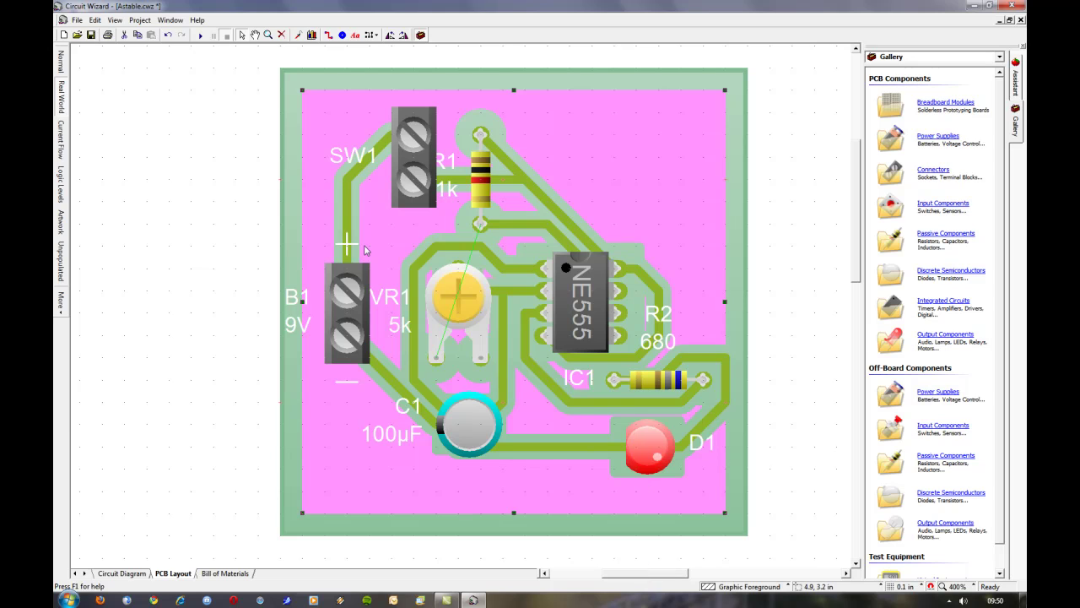
left_click(61, 221)
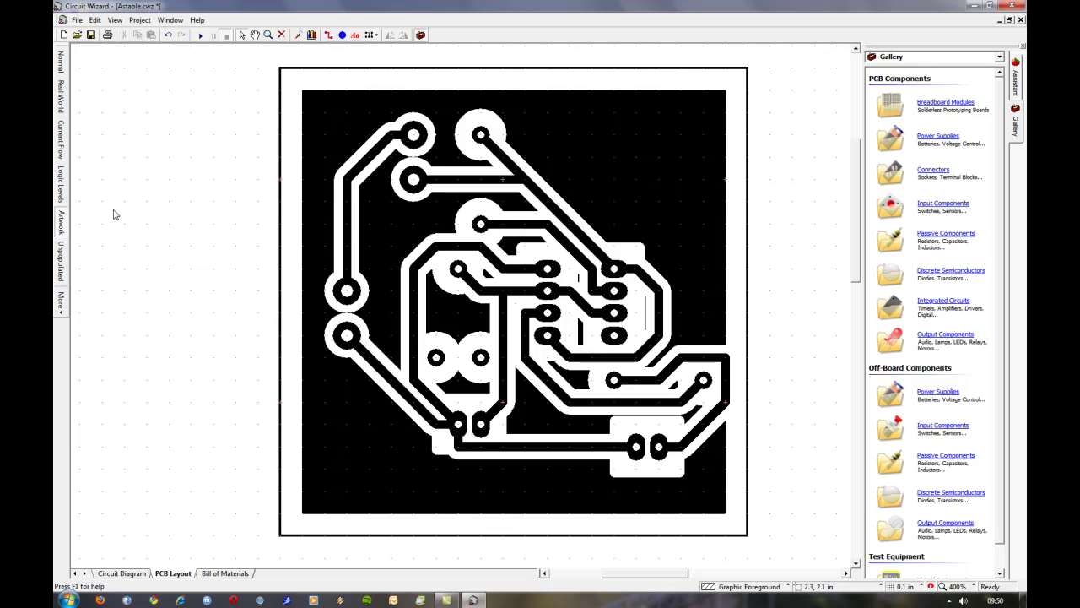
Delete the copper area covering the board and return the layout to the Normal view
left_click(357, 115)
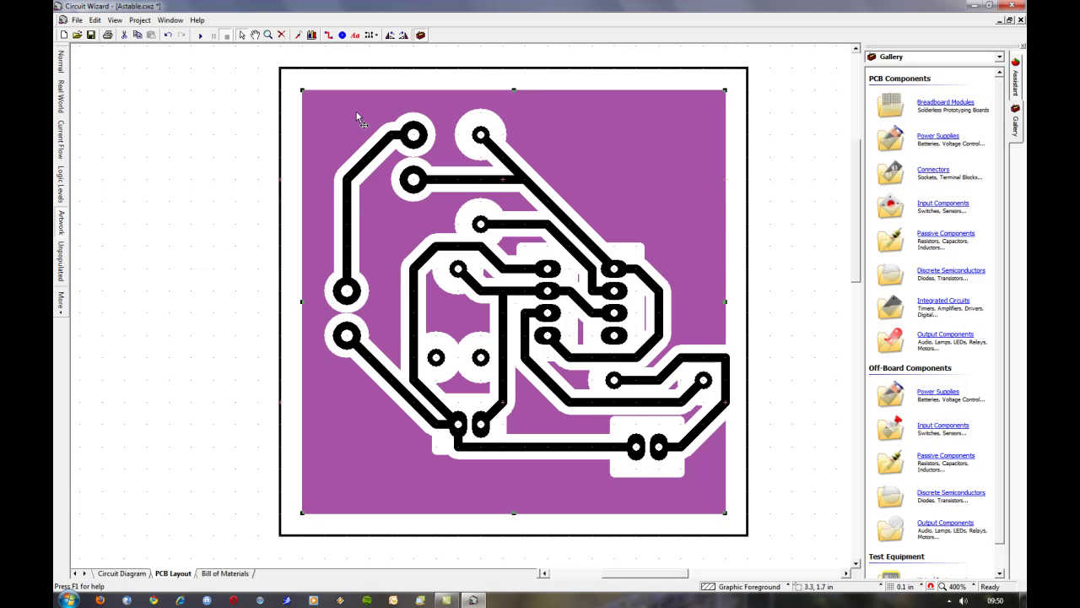
key("Delete")
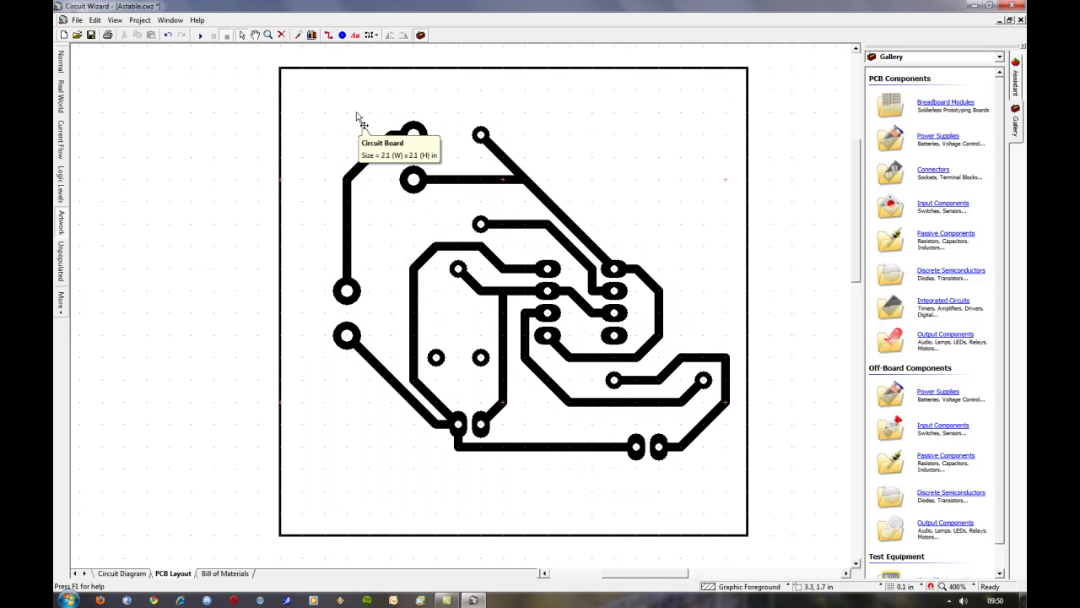
left_click(61, 62)
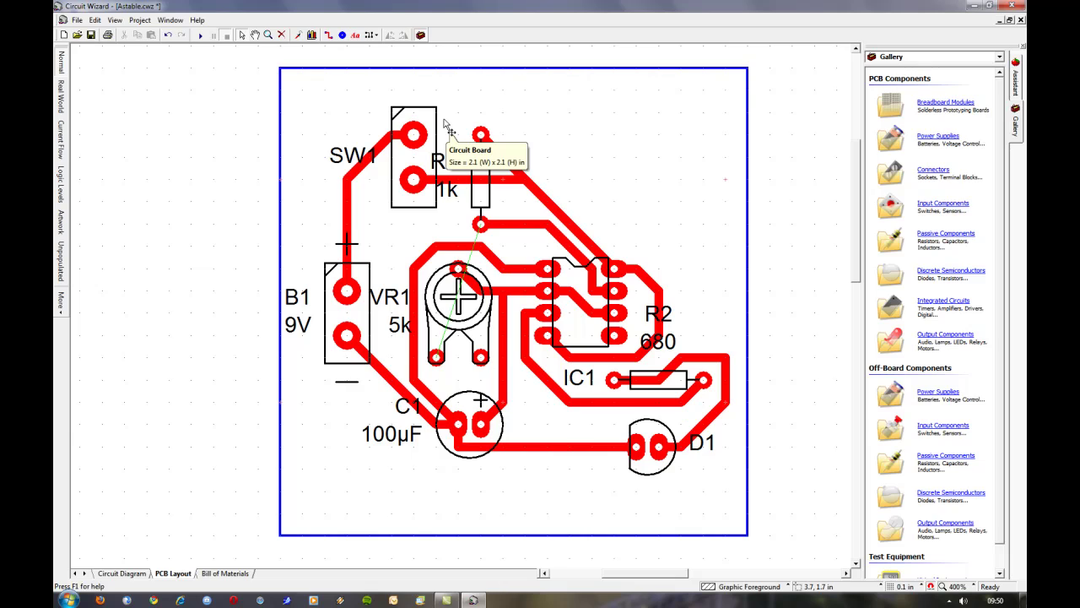
Rotate terminal block SW1 anti-clockwise once, move it to the board's upper-left corner and place B1 just below it
left_click(422, 164)
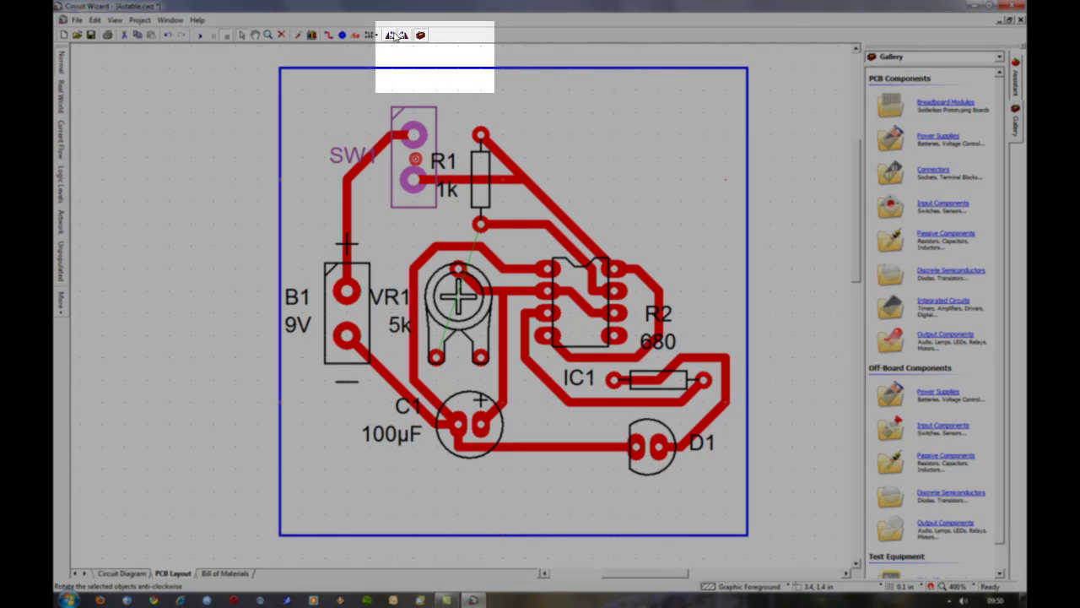
left_click(394, 35)
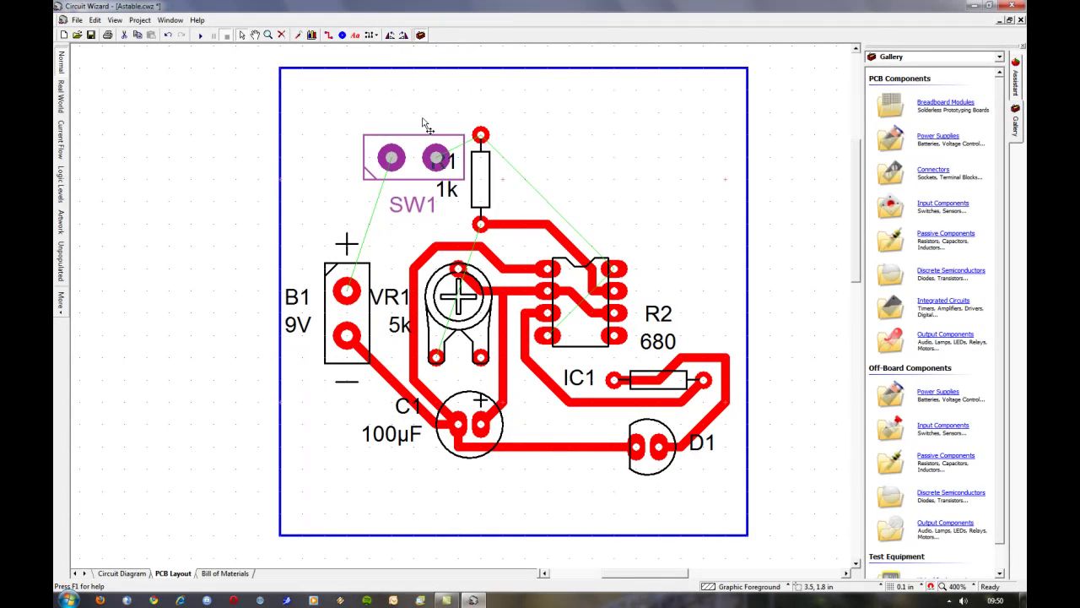
left_click_drag(410, 151, 388, 105)
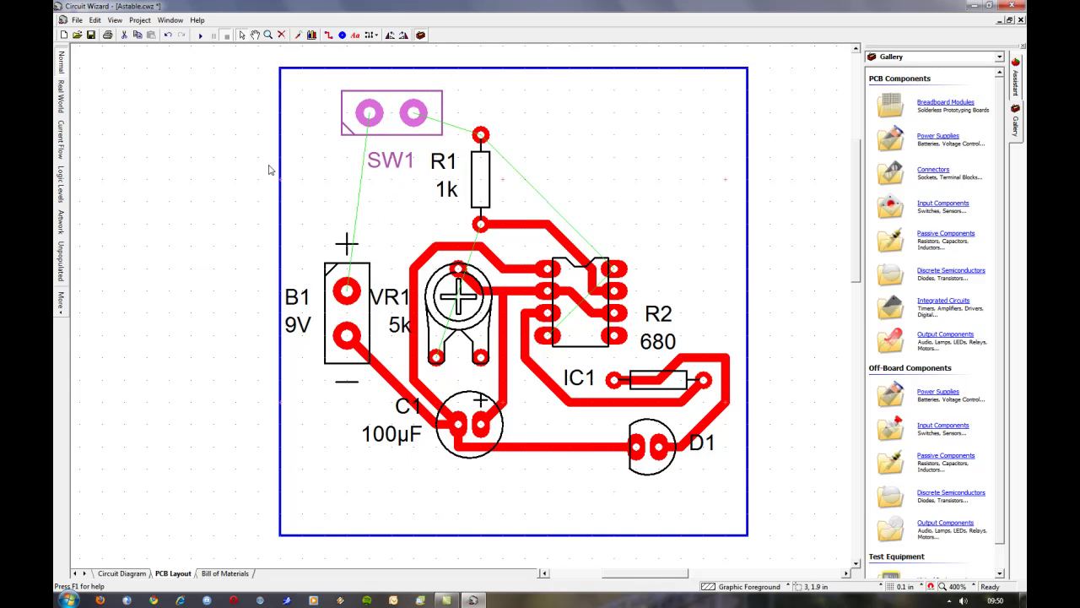
left_click_drag(352, 291, 334, 213)
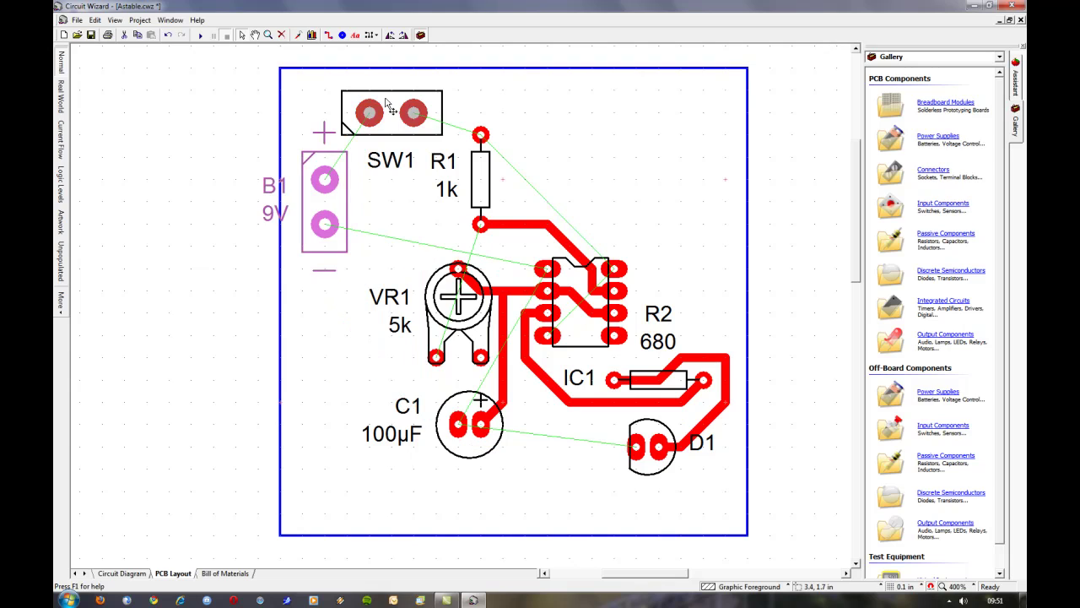
left_click_drag(392, 114, 371, 114)
left_click(419, 212)
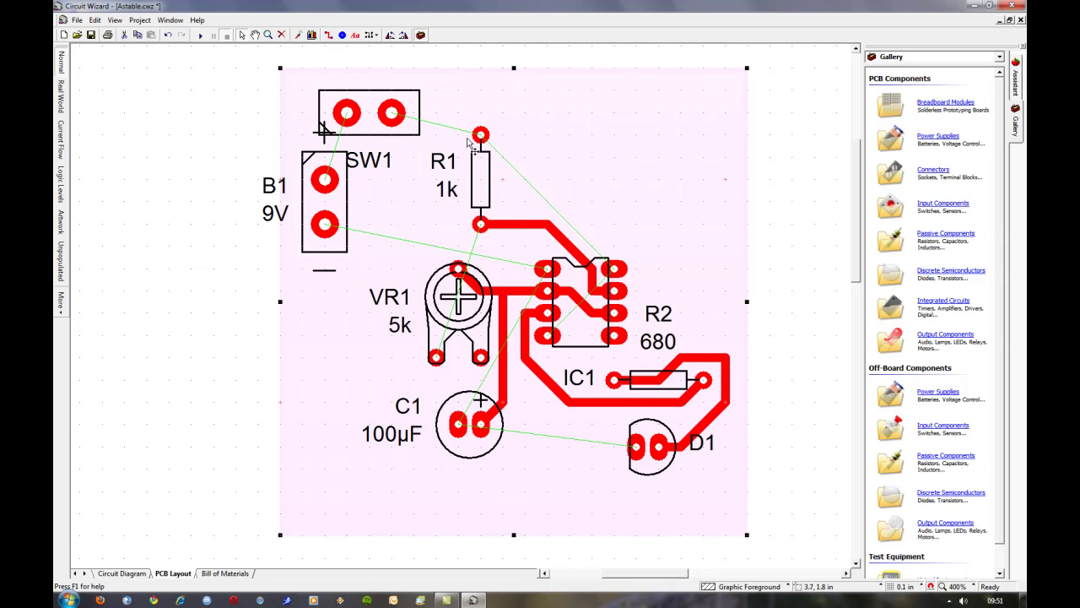
Rotate variable resistor VR1 by 180 degrees so its two paired pins point toward R1
mouse_move(379, 128)
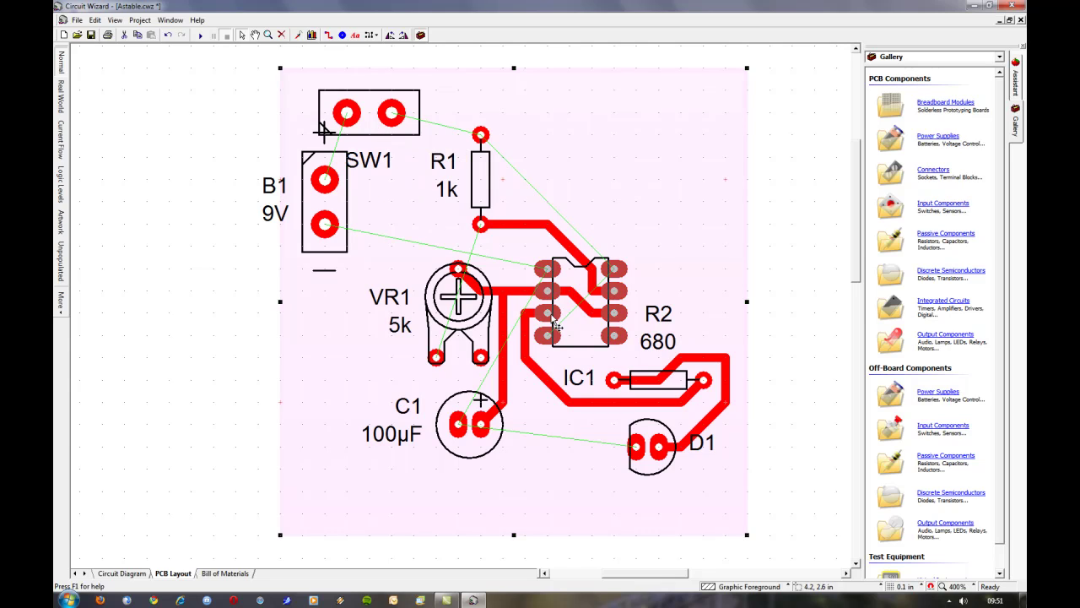
left_click(472, 310)
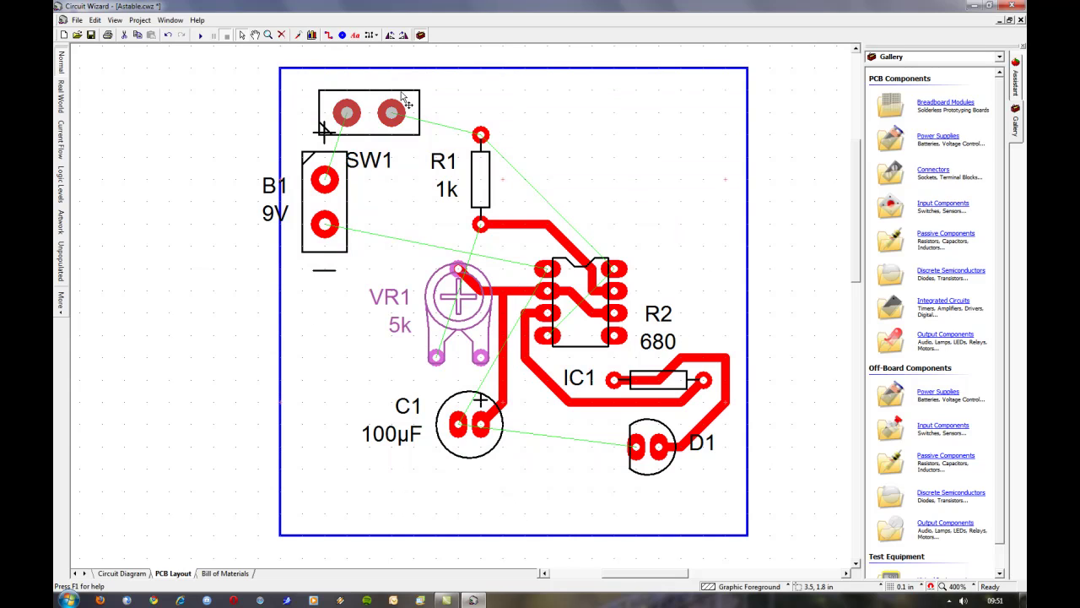
left_click(390, 35)
left_click(389, 35)
left_click_drag(459, 357, 456, 305)
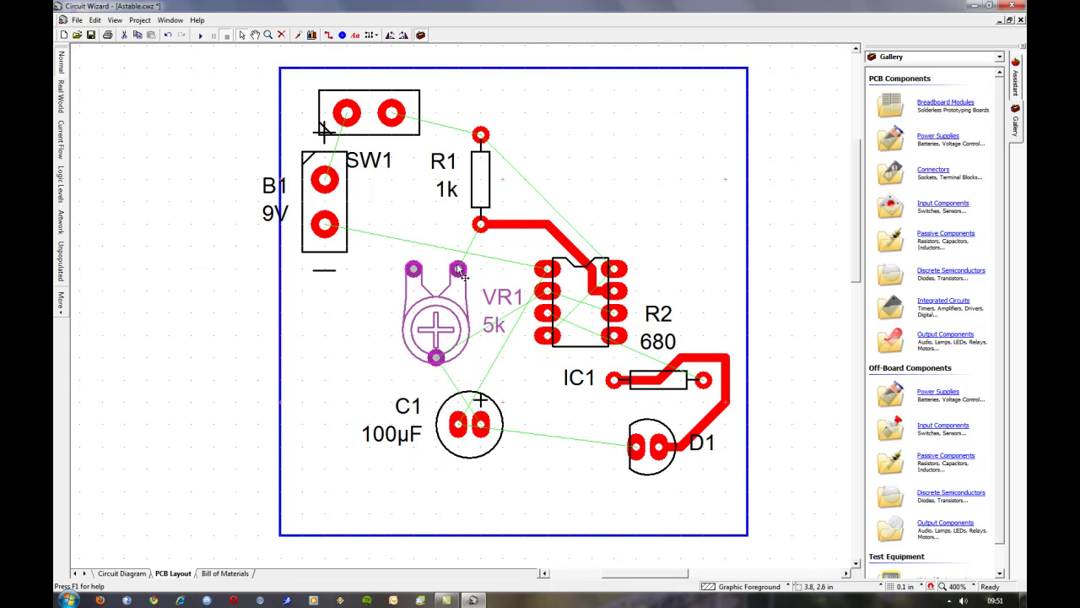
Move R1 up beside SW1 and VR1 up beneath it, aligning VR1's right-hand paired pin under R1's lower pad
left_click_drag(481, 182, 459, 136)
left_click(416, 198)
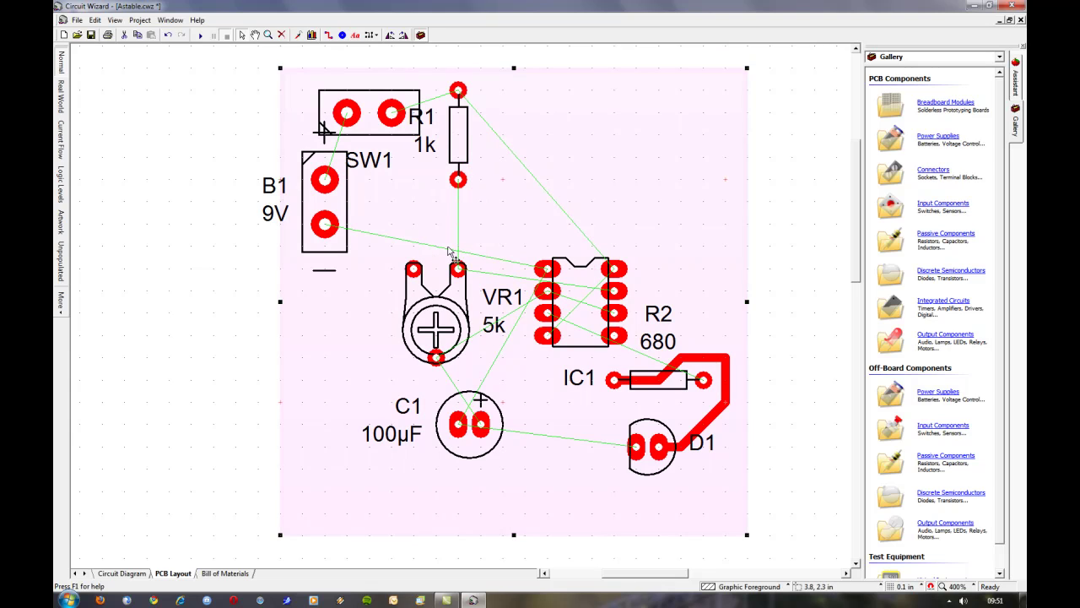
left_click_drag(435, 331, 436, 265)
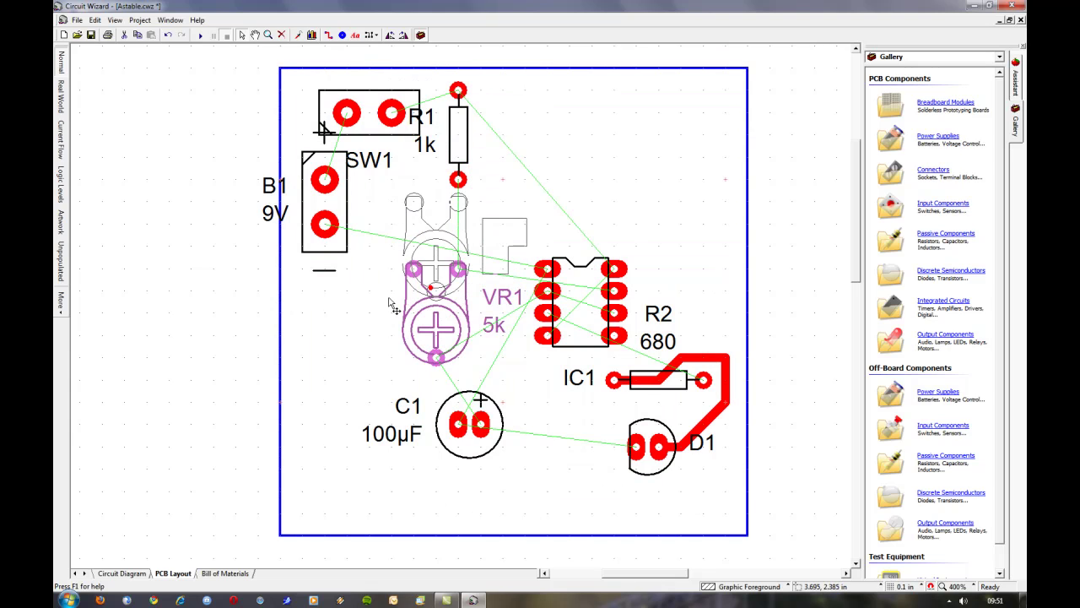
left_click(378, 323)
Rotate IC1 anti-clockwise once and place it immediately to the right of R1
left_click(571, 276)
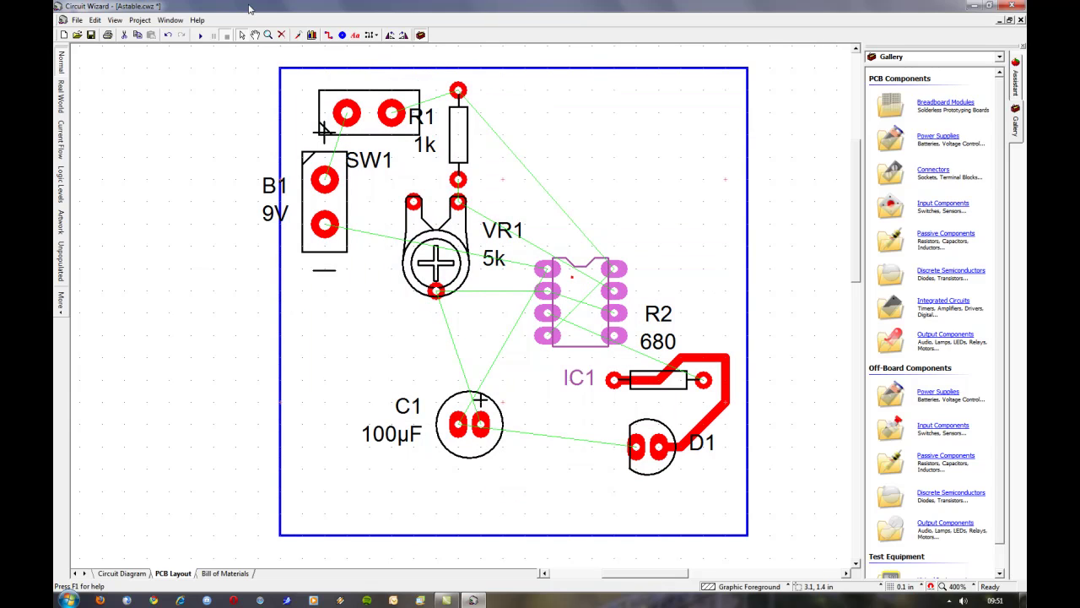
left_click(391, 35)
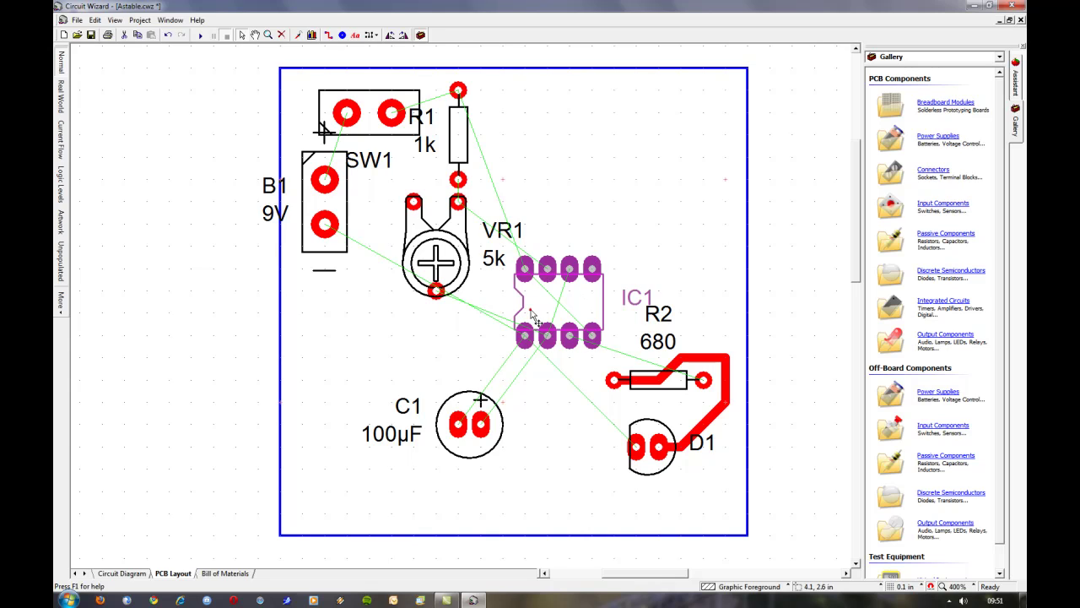
left_click_drag(538, 323, 501, 182)
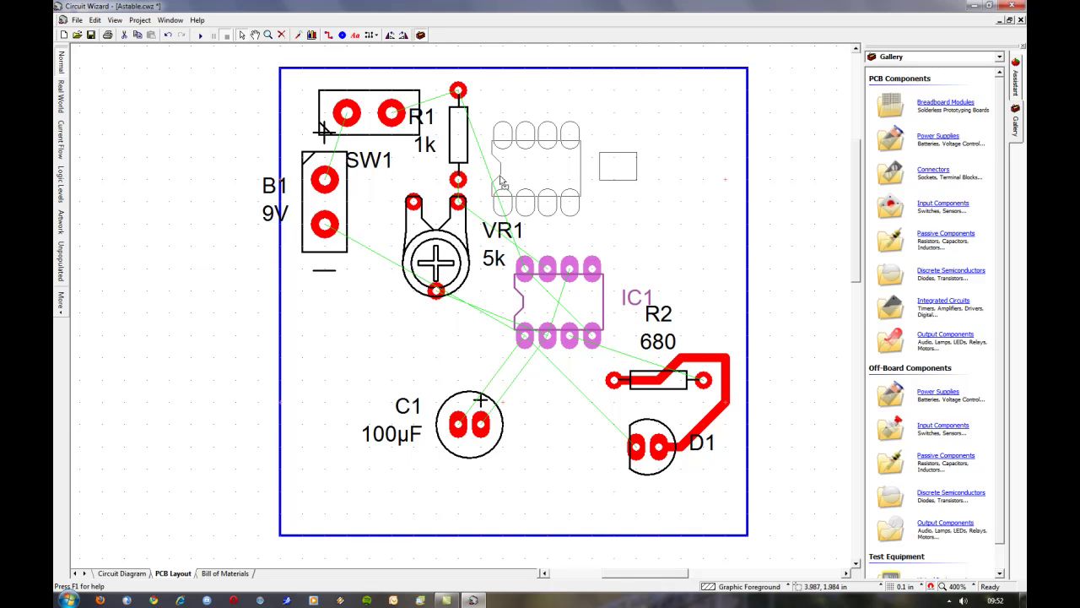
left_click_drag(501, 183, 501, 182)
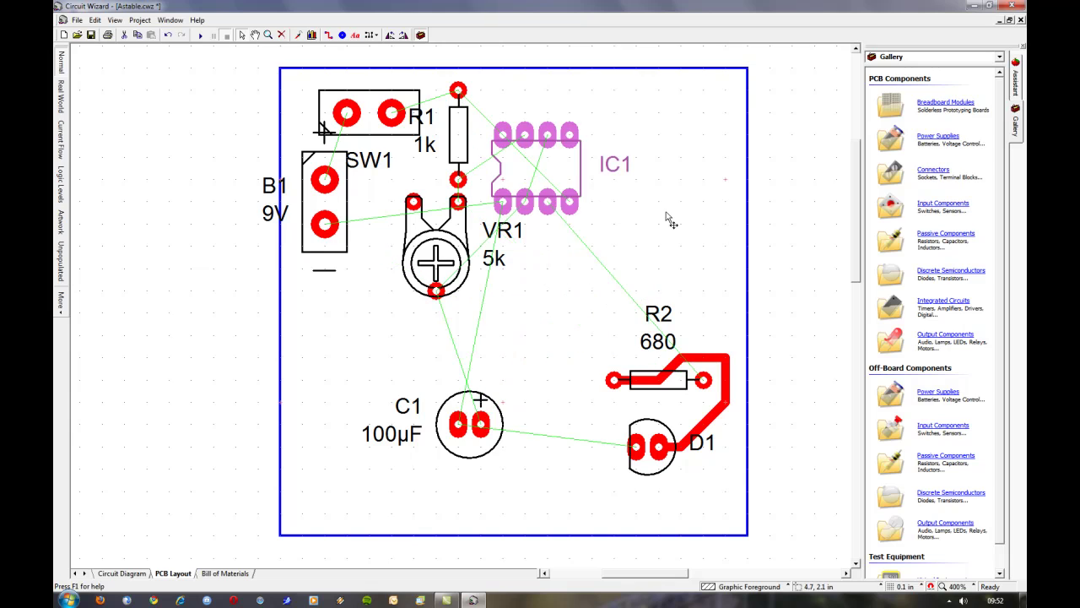
left_click(664, 223)
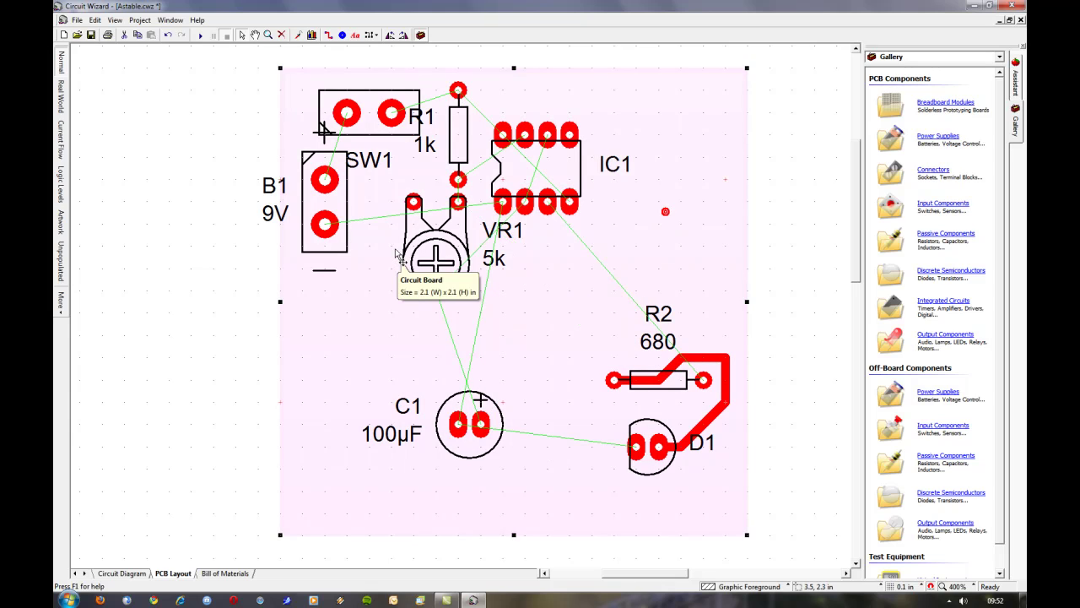
Move capacitor C1 directly below B1 and LED D1 below and to the right of VR1
left_click_drag(459, 450, 323, 343)
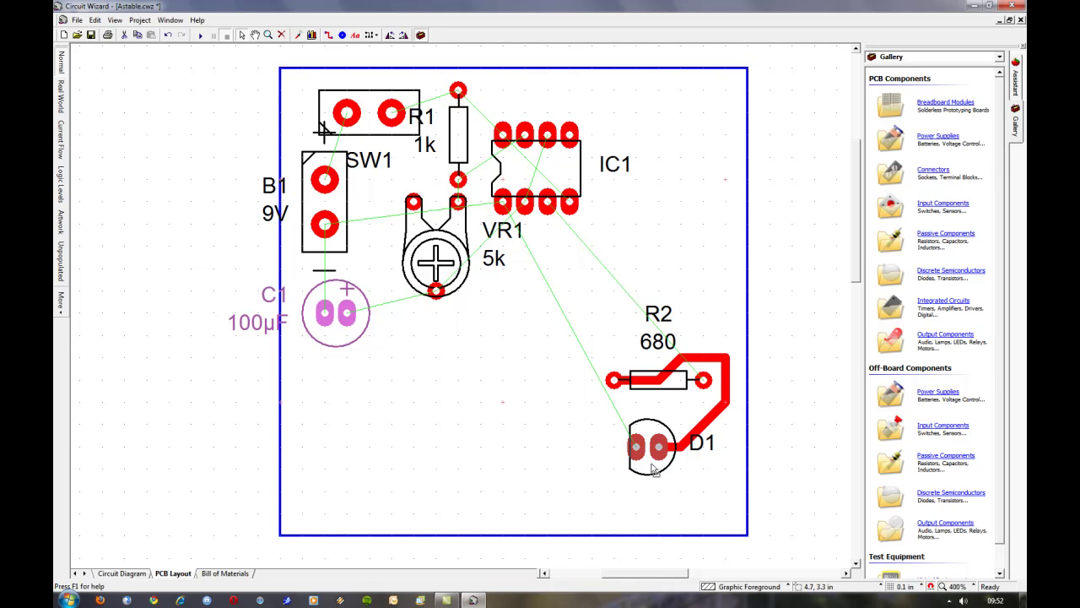
left_click_drag(655, 478, 505, 334)
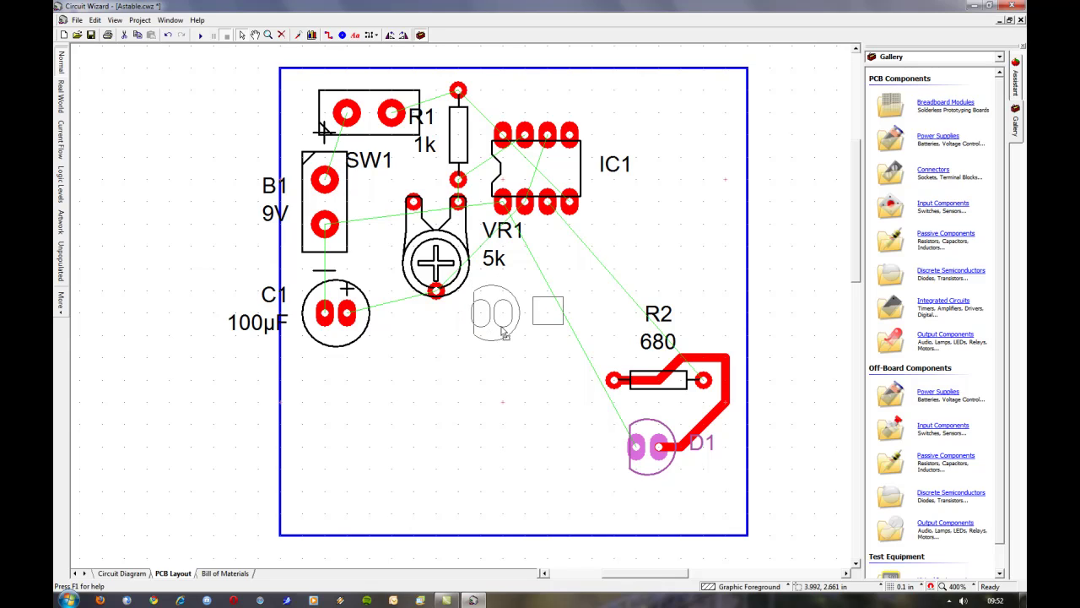
left_click_drag(504, 334, 505, 336)
left_click(501, 379)
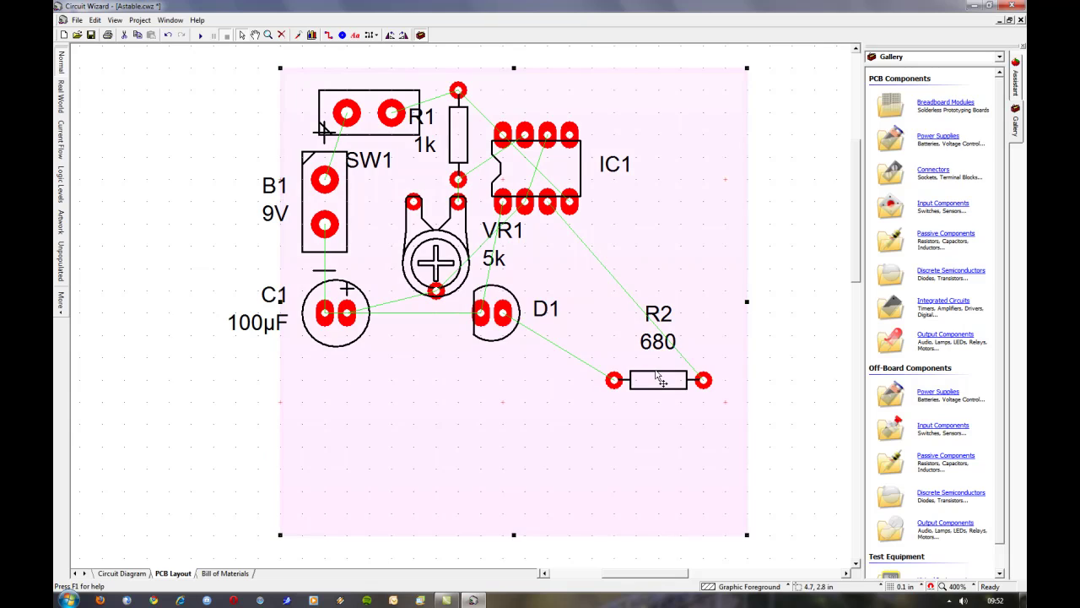
Rotate R2 to stand vertically and place it right of D1, beneath the third pin in IC1's lower row
left_click(650, 382)
left_click_drag(658, 380, 591, 313)
left_click(391, 37)
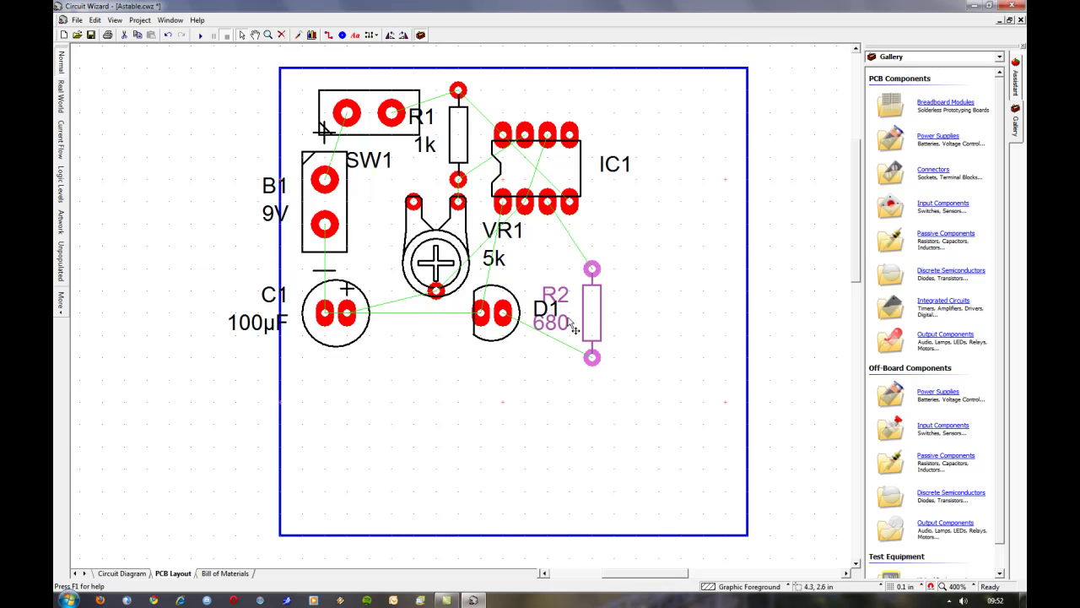
left_click_drag(591, 317, 548, 287)
left_click(650, 293)
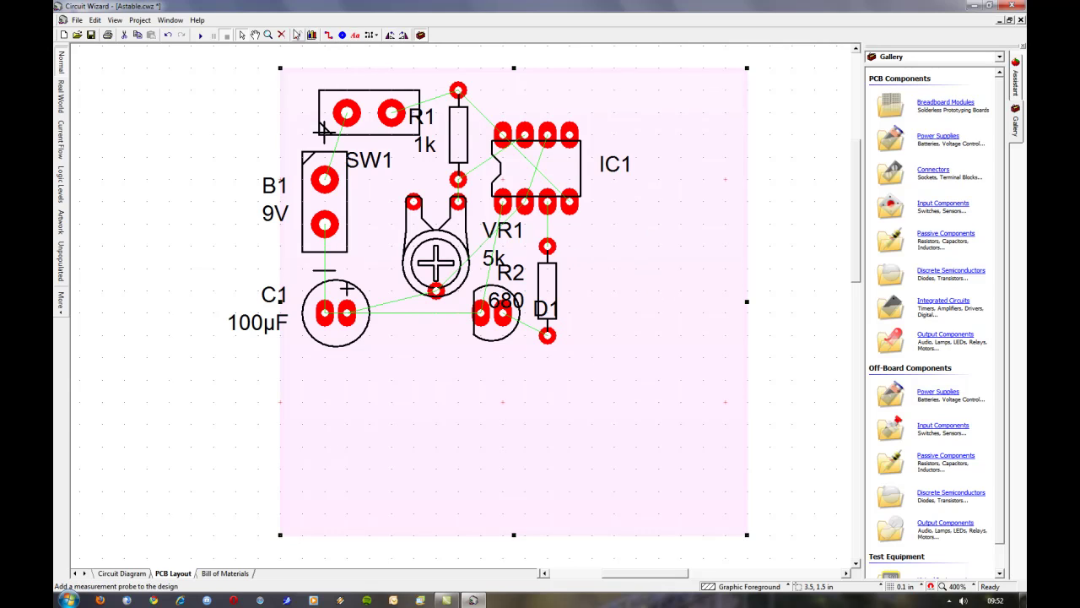
Auto-route the board's connections with the Single-Sided; Normal Tracks setting
left_click(140, 20)
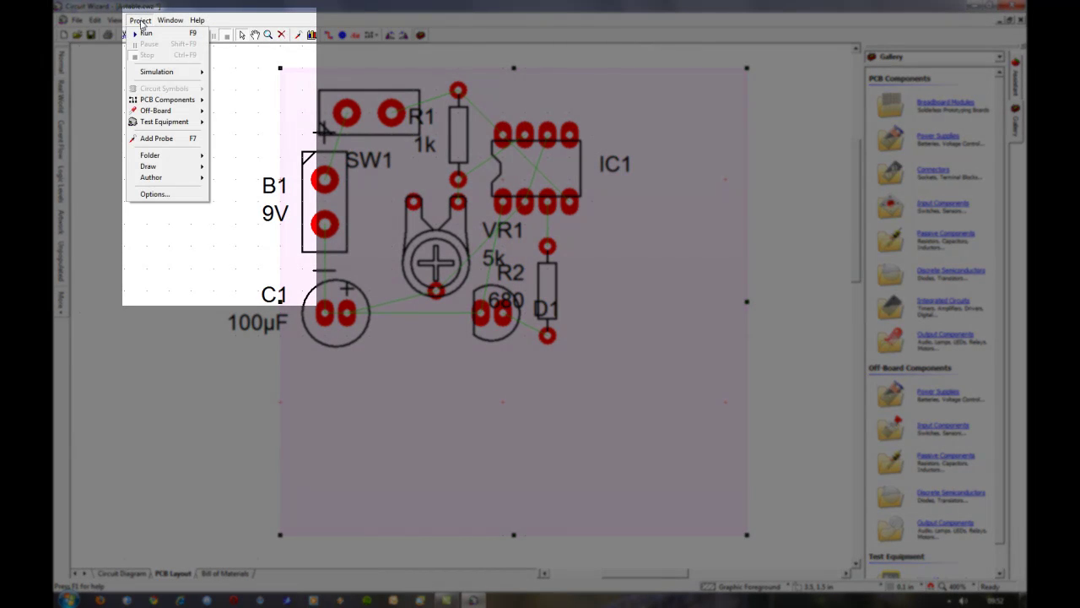
mouse_move(144, 102)
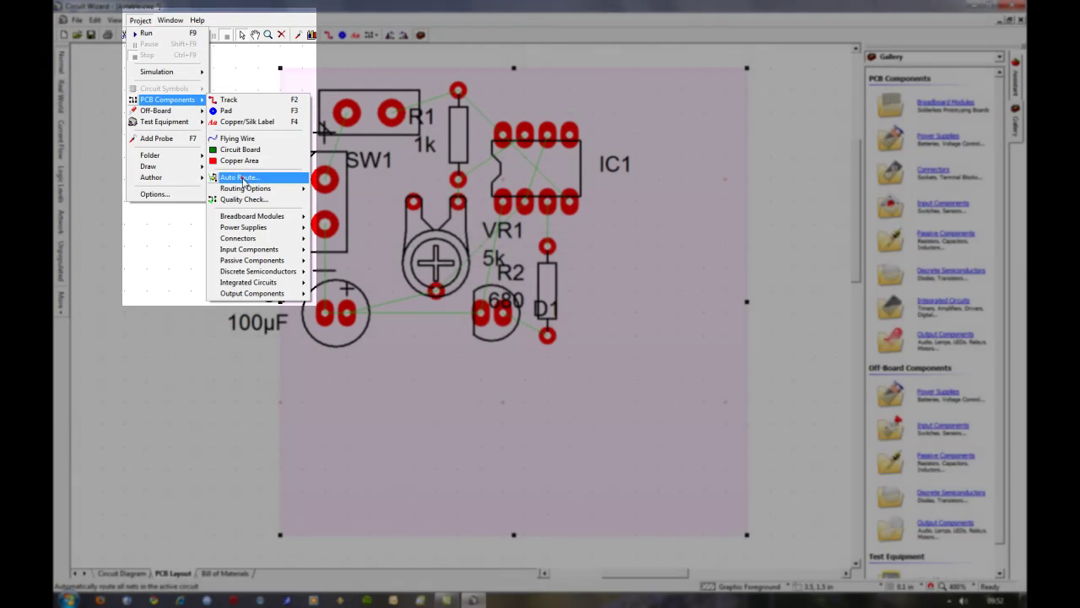
left_click(244, 178)
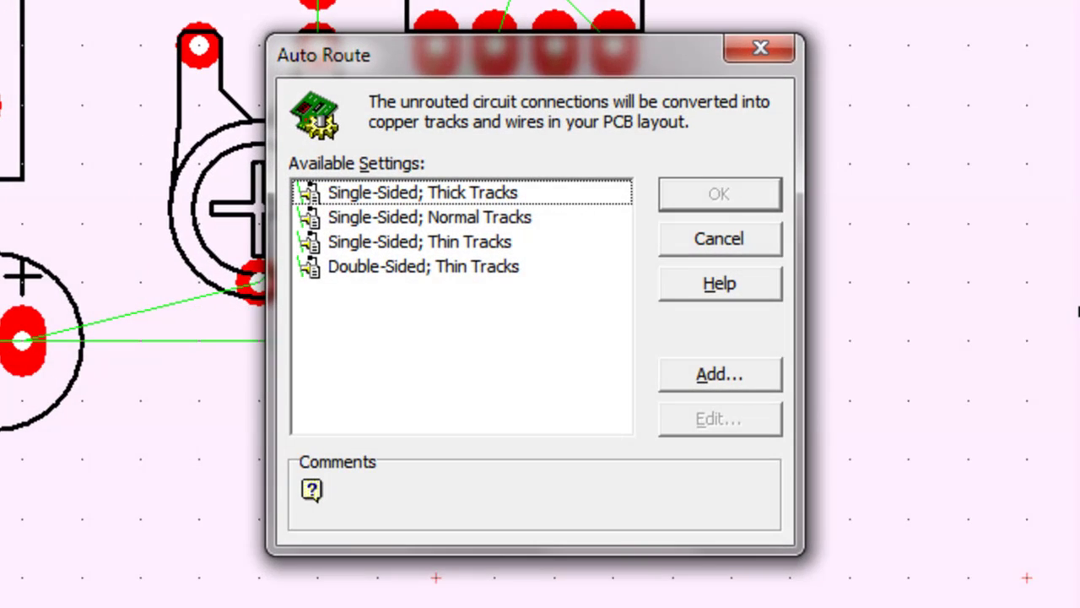
left_click(374, 241)
left_click(351, 217)
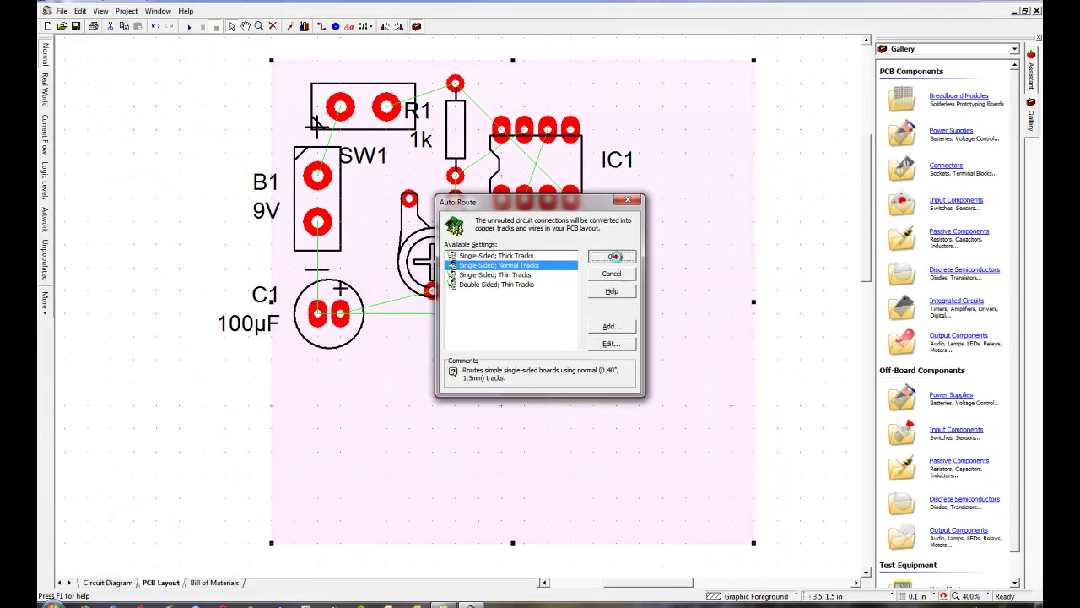
left_click(719, 194)
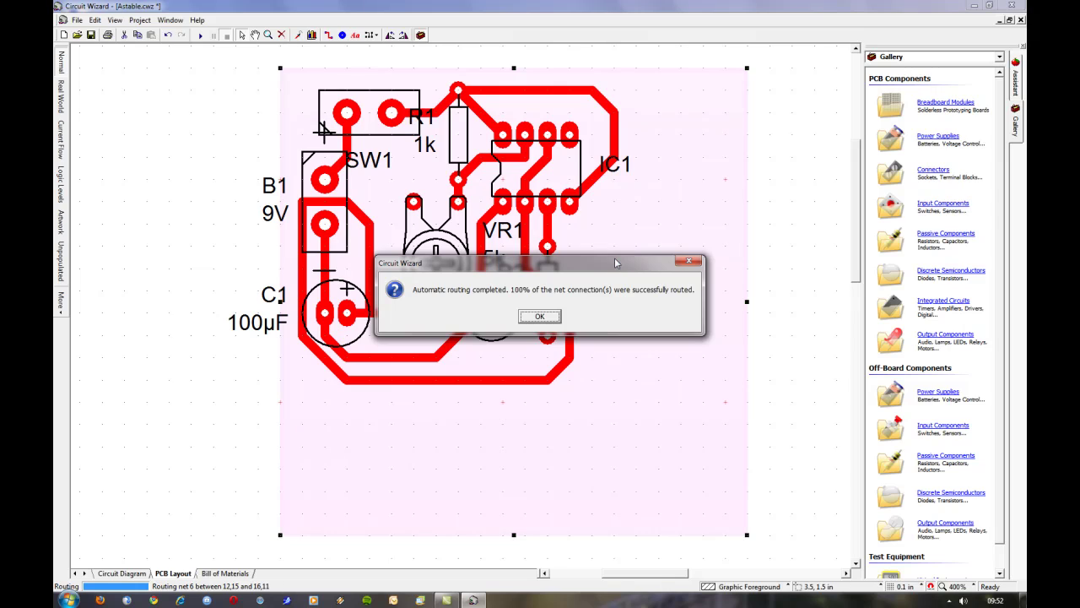
left_click(539, 317)
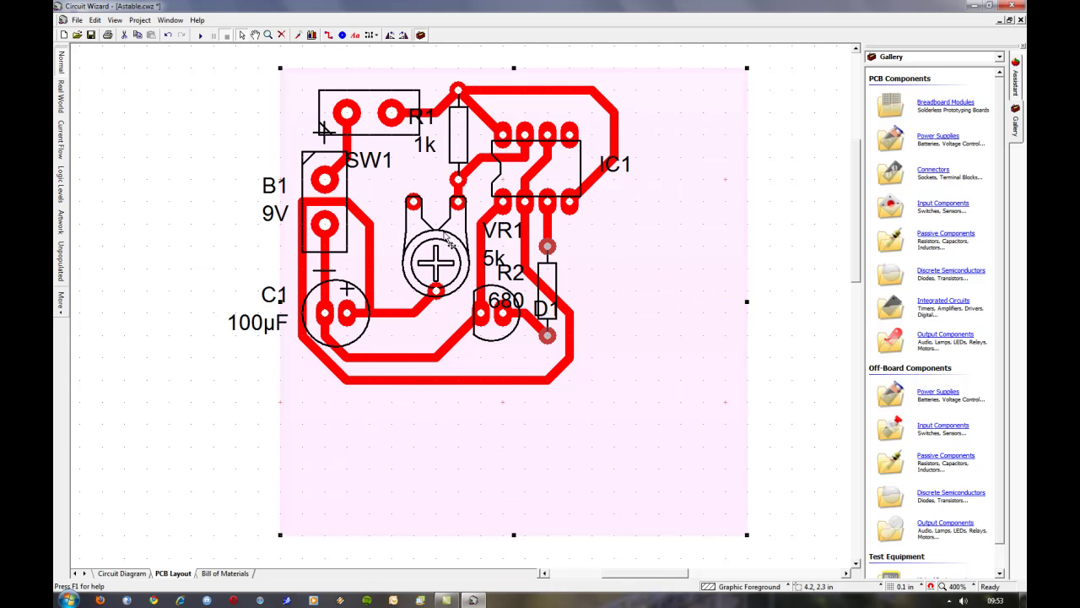
Reshape the track from IC1's first lower pin to D1, running it straight down before a diagonal bend above D1's left pad
left_click(304, 270)
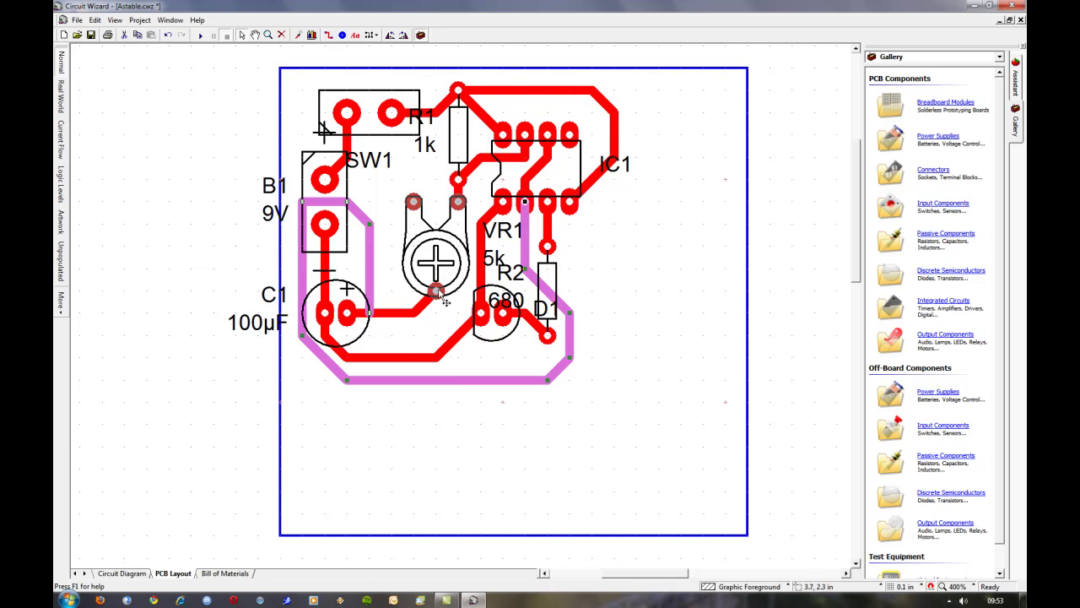
left_click(481, 233)
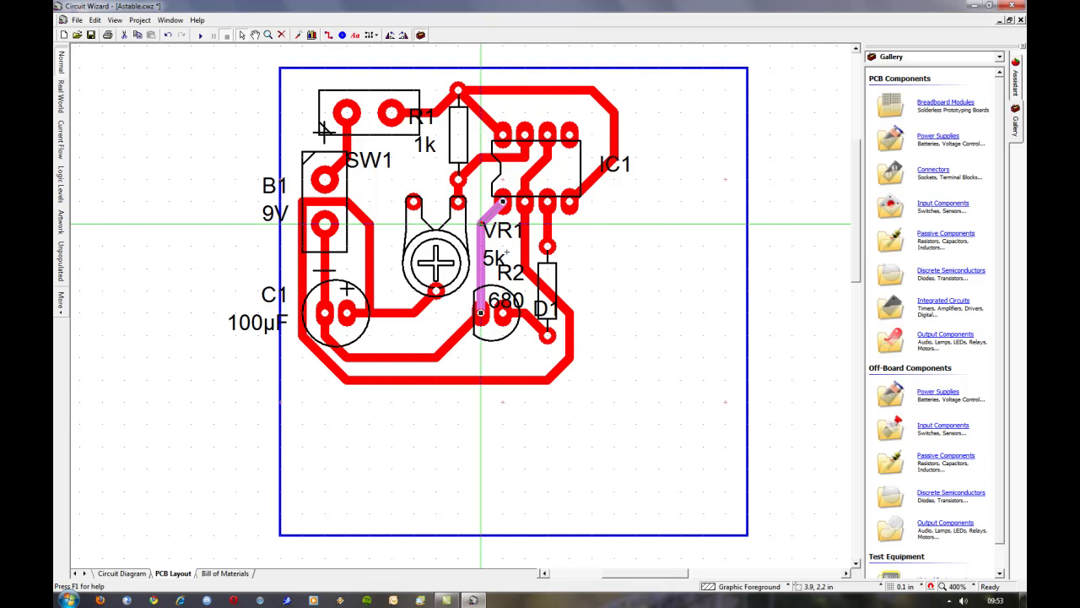
left_click_drag(503, 271, 500, 280)
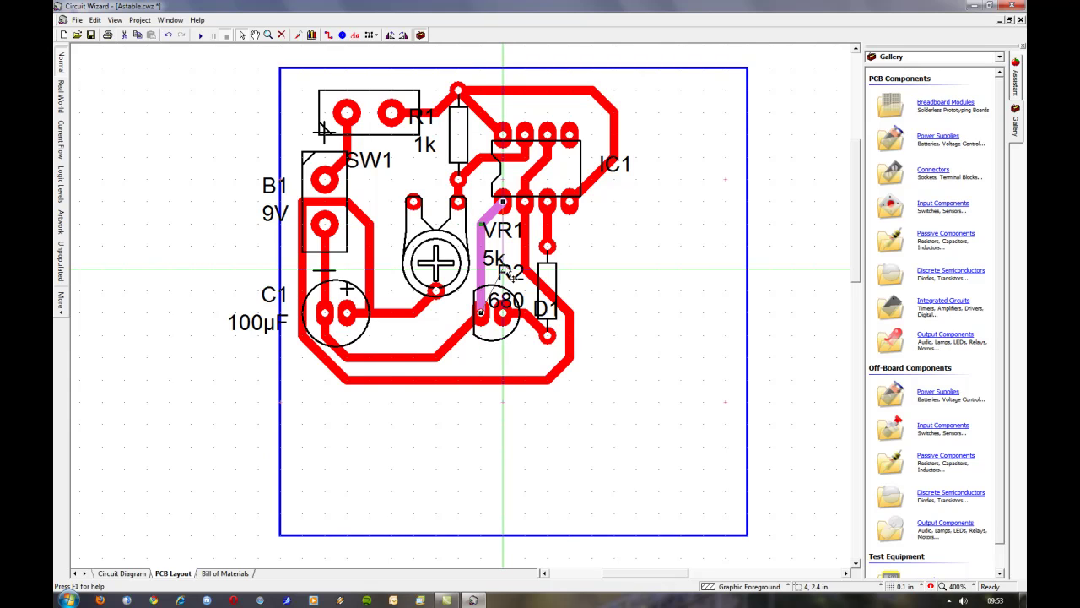
right_click(496, 282)
key("Escape")
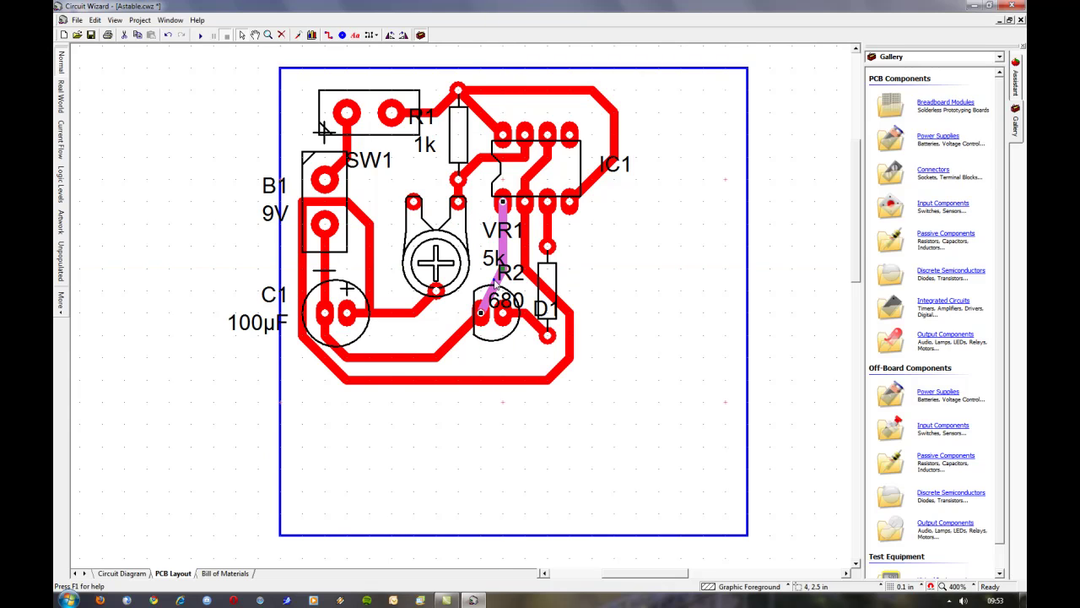
right_click(497, 283)
left_click(495, 280)
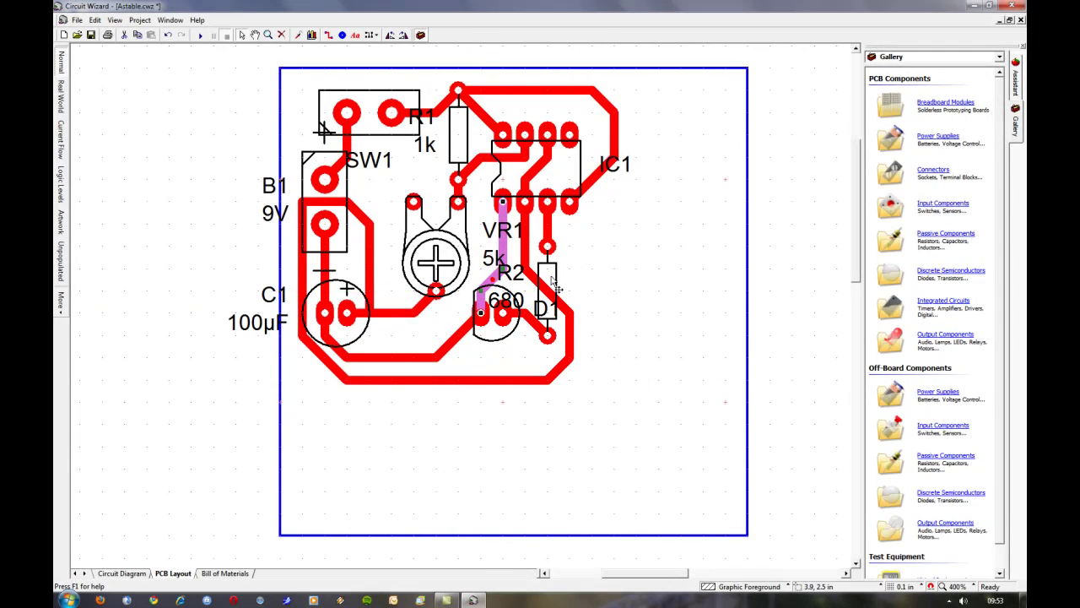
left_click(661, 275)
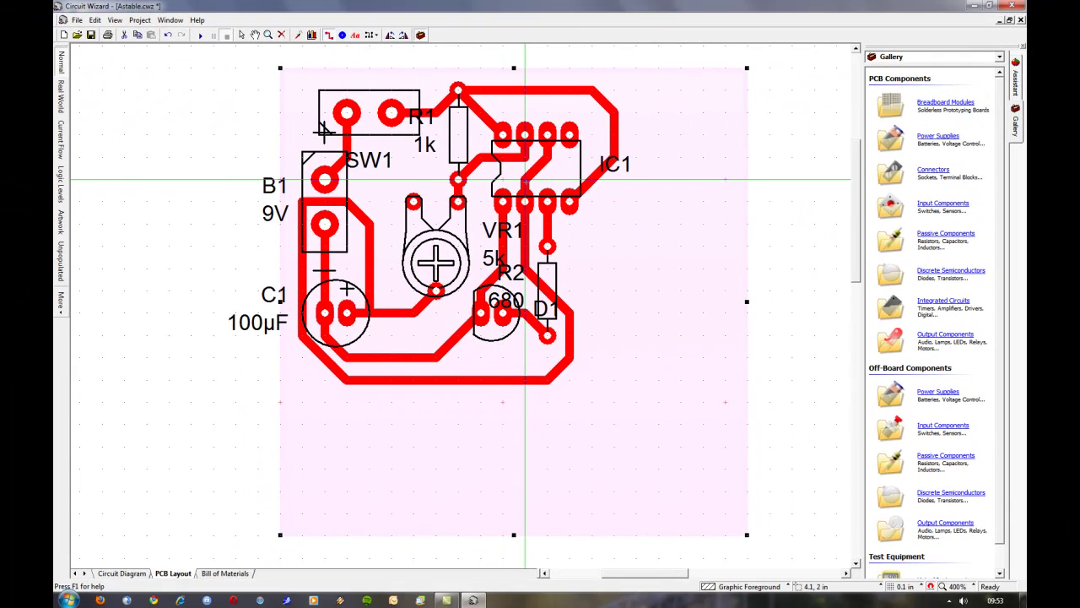
Draw a track from just above IC1's second lower pin, around its left side to VR1's lower pad, and delete the long outer track
left_click(482, 179)
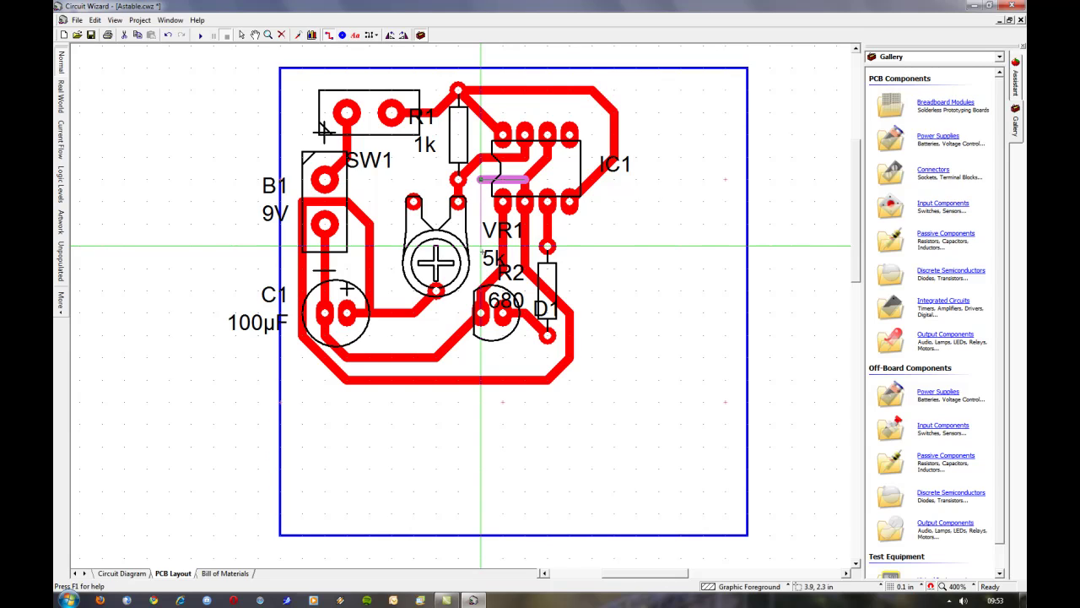
left_click(481, 247)
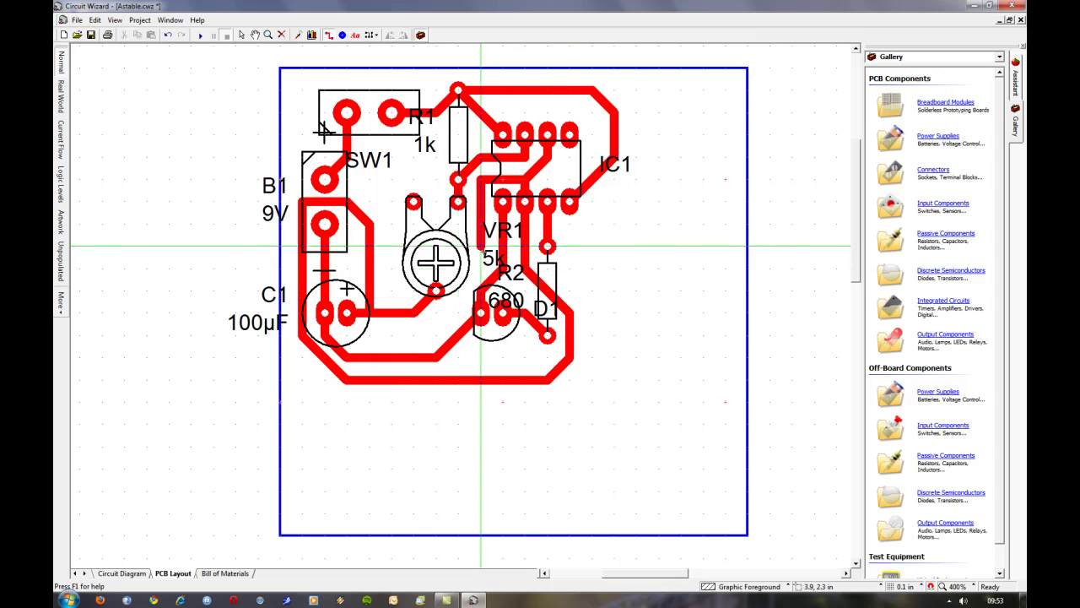
left_click(437, 288)
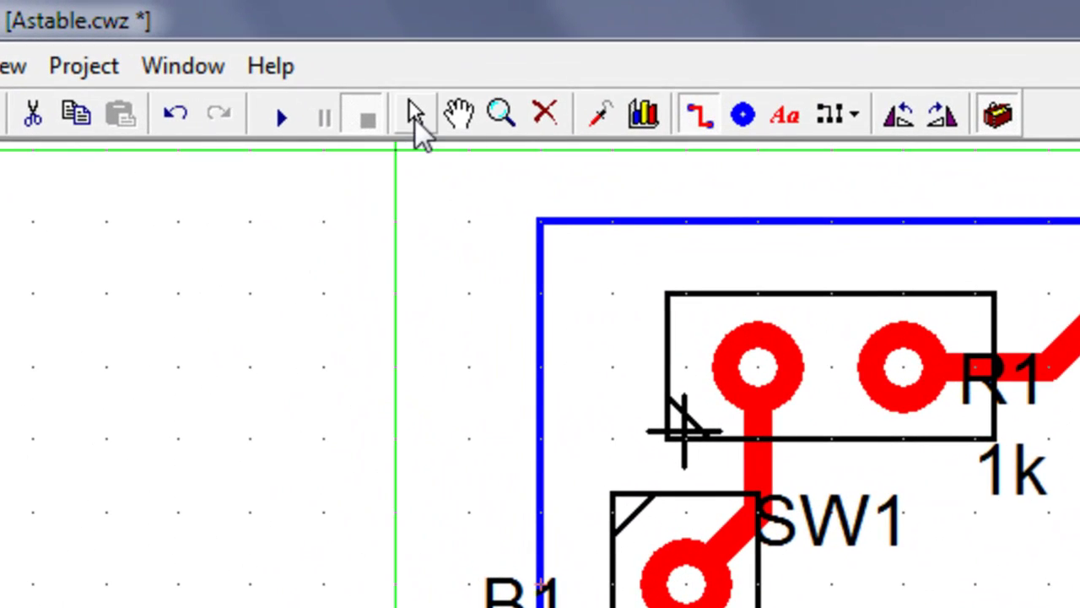
left_click(414, 113)
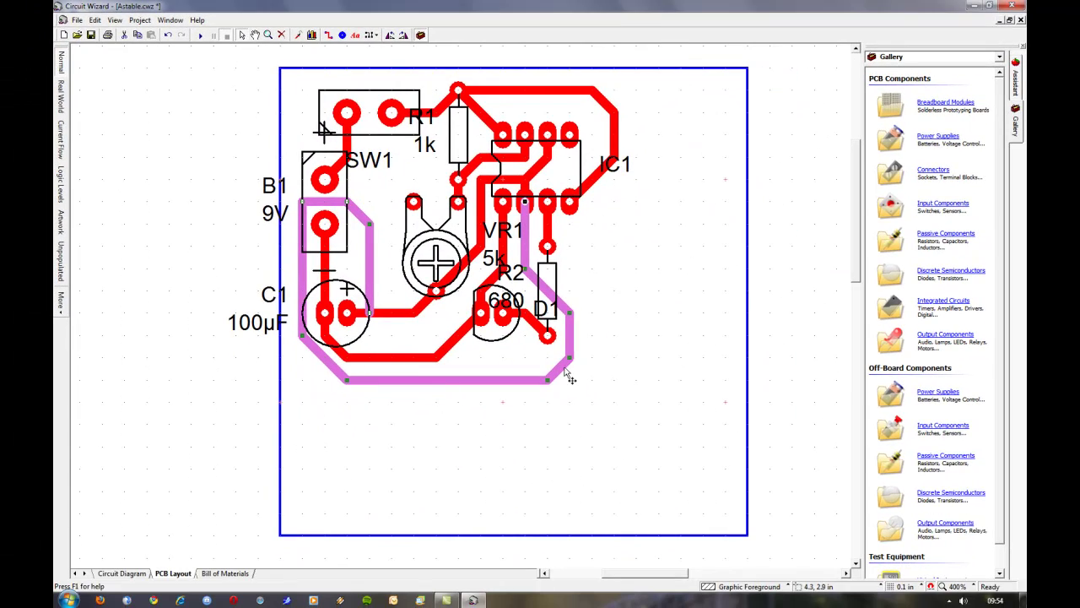
key("Delete")
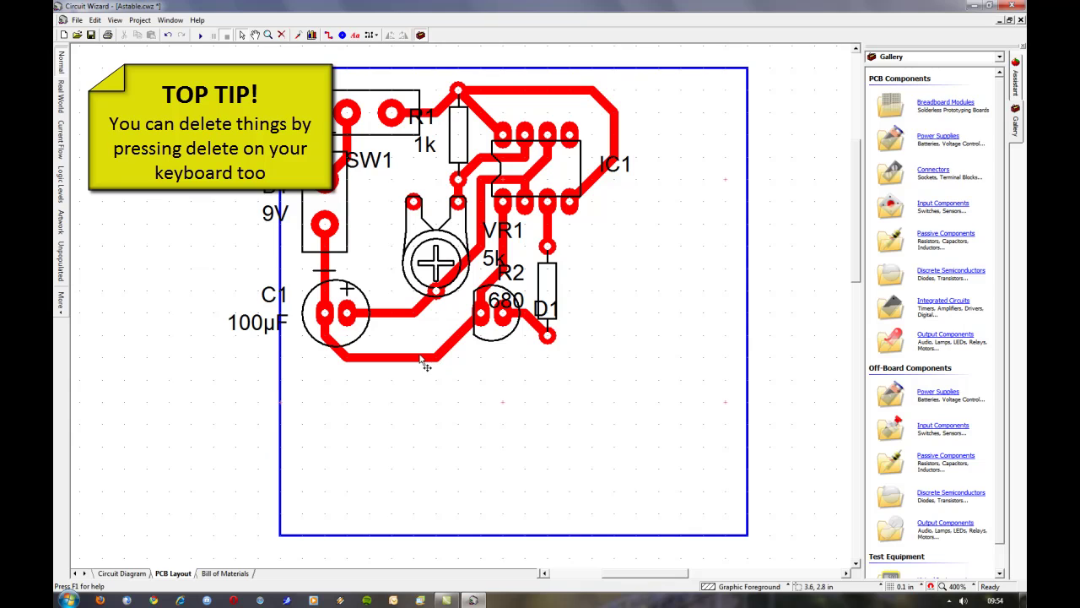
Raise the two lower corners of the track between C1 and D1 by one 0.1 in grid square
left_click(384, 359)
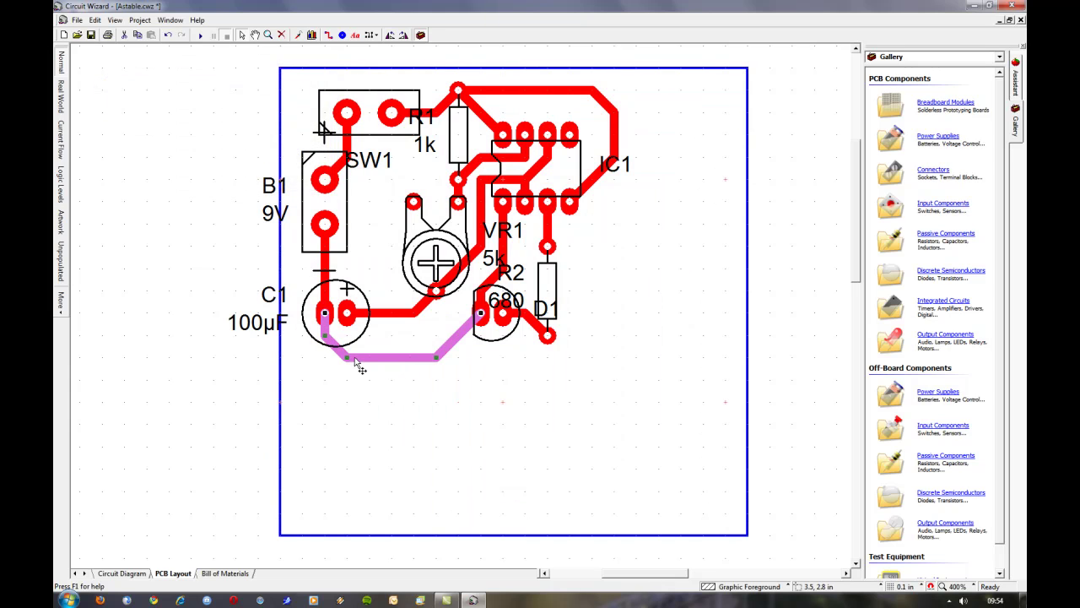
left_click_drag(344, 356, 346, 338)
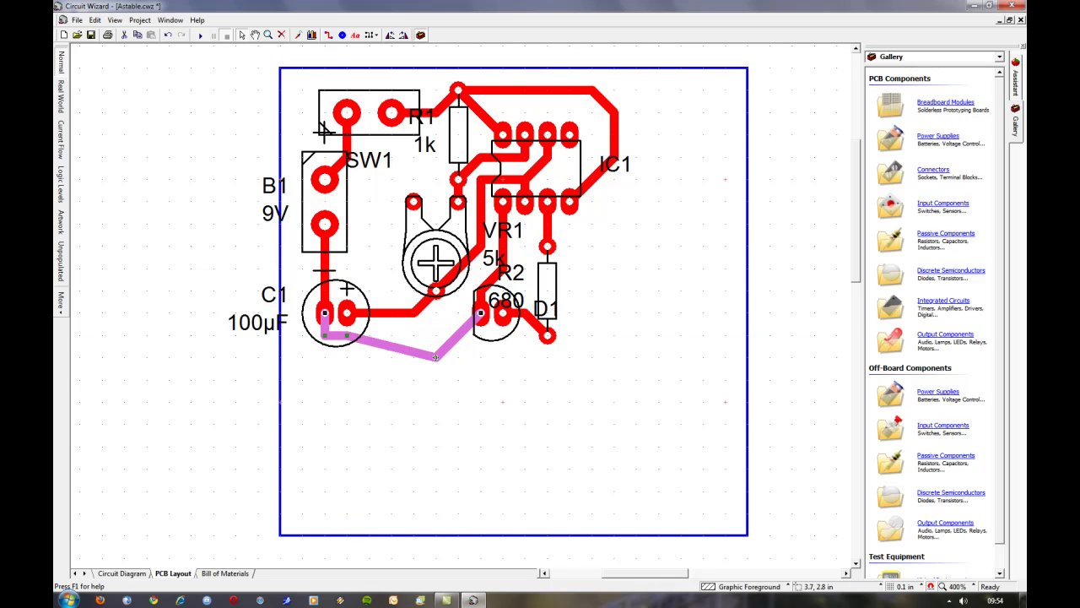
left_click_drag(436, 356, 435, 335)
left_click(745, 326)
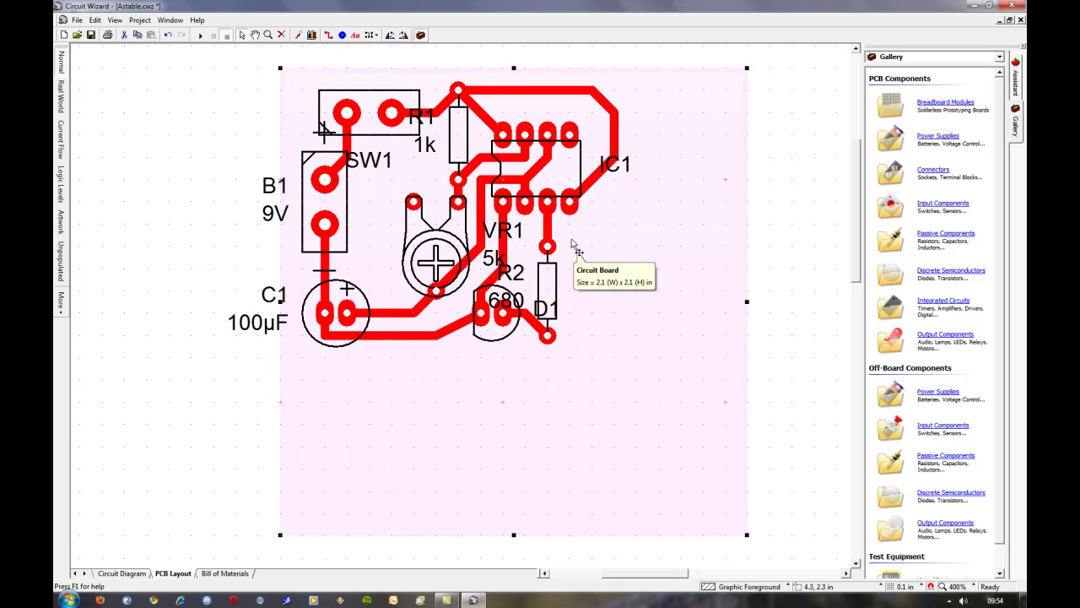
Try moving R2 up one grid square towards IC1 and undo the move
left_click(546, 291)
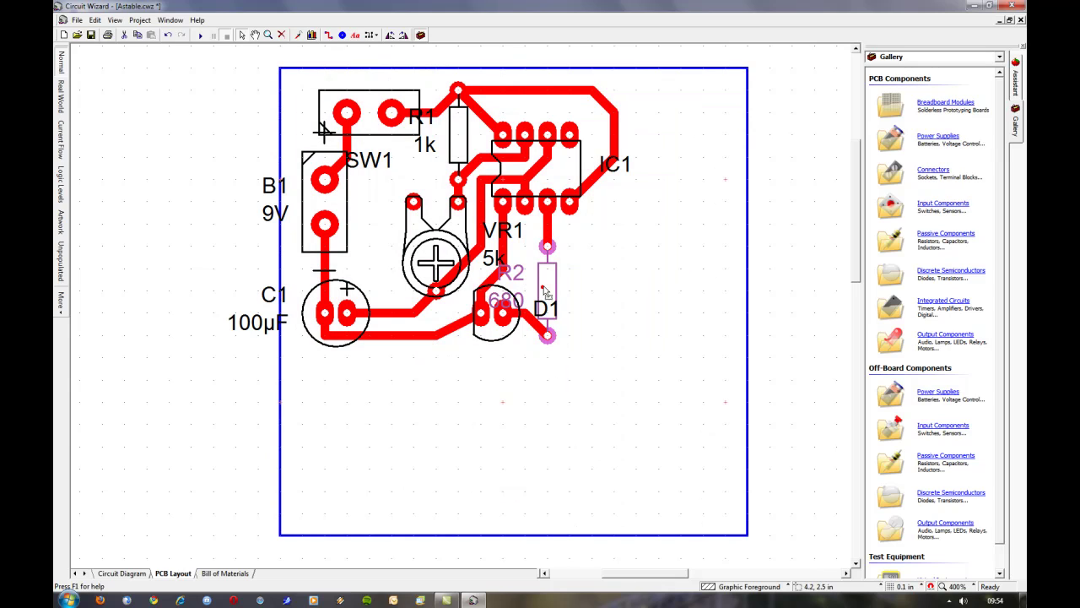
left_click_drag(546, 291, 547, 268)
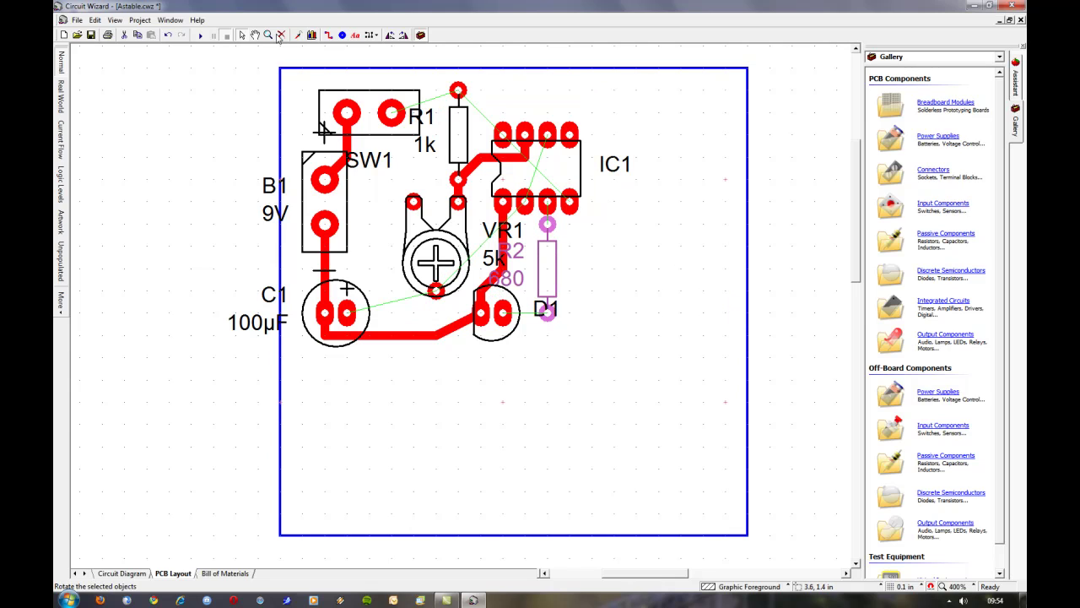
left_click(168, 34)
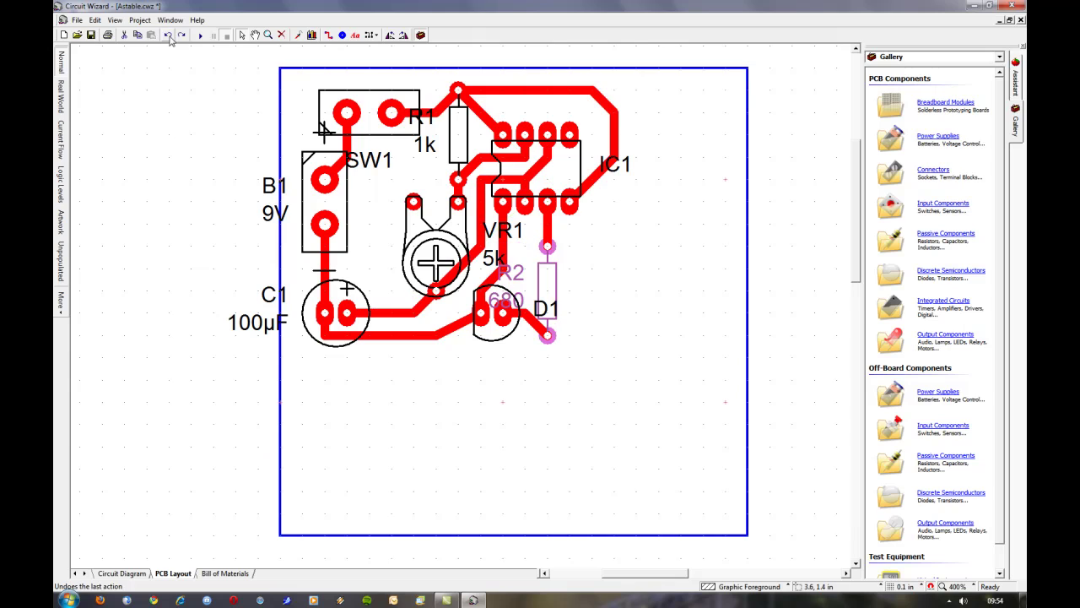
left_click(667, 295)
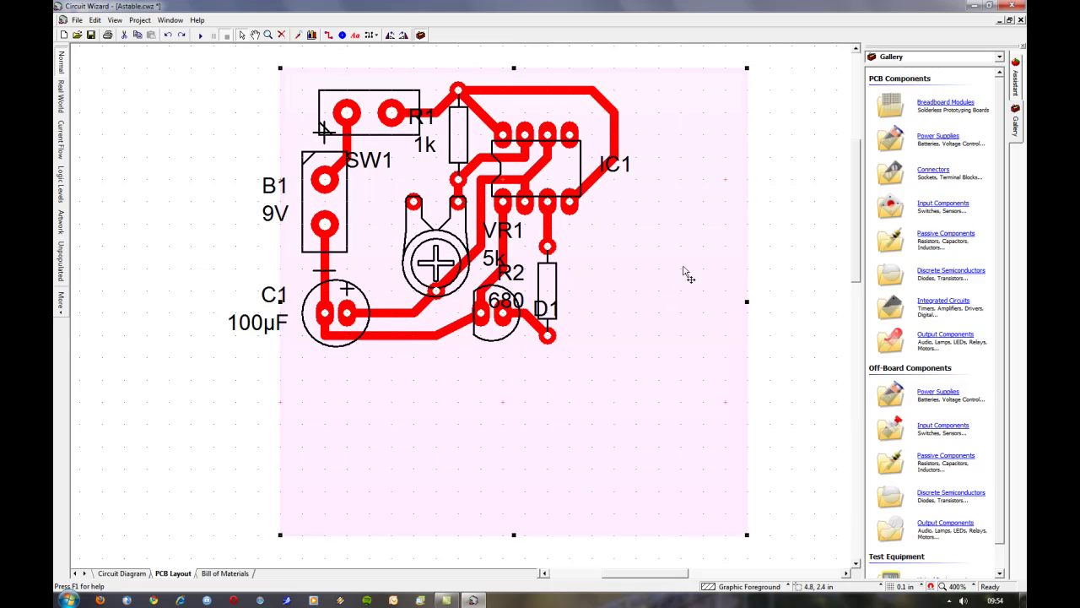
Bring the outer track one grid square closer to IC1's right side and run the first upper pin's track straight up to it
left_click(614, 142)
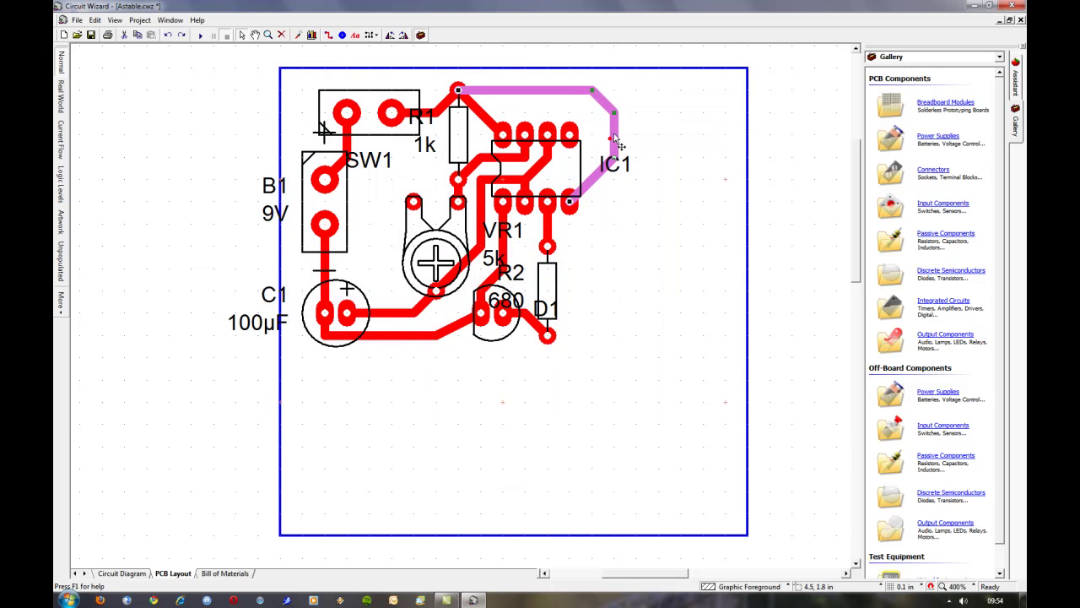
left_click_drag(609, 137, 615, 180)
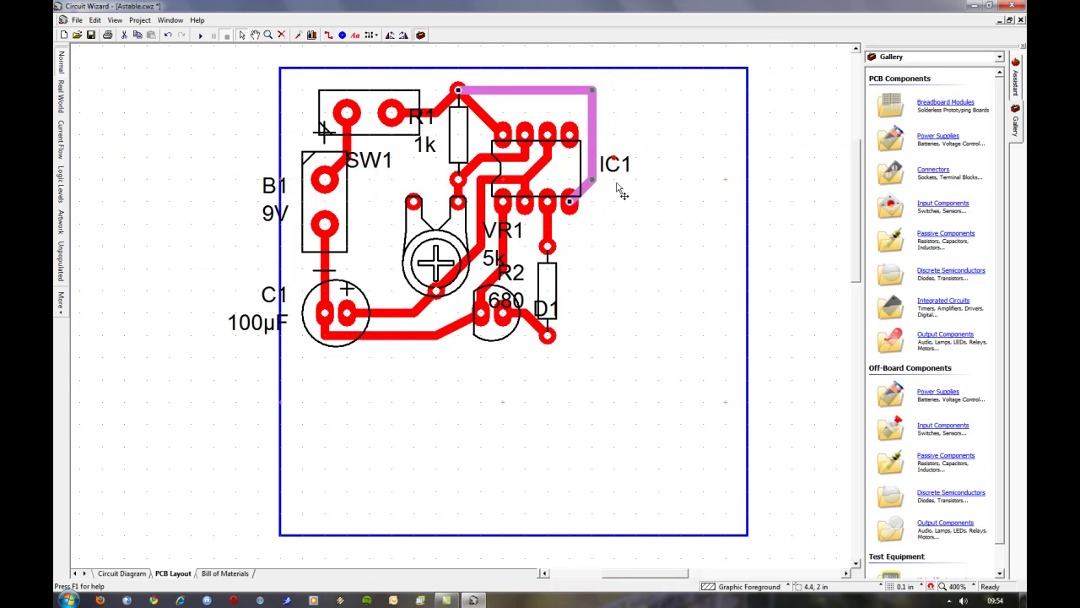
left_click(622, 192)
left_click(463, 97)
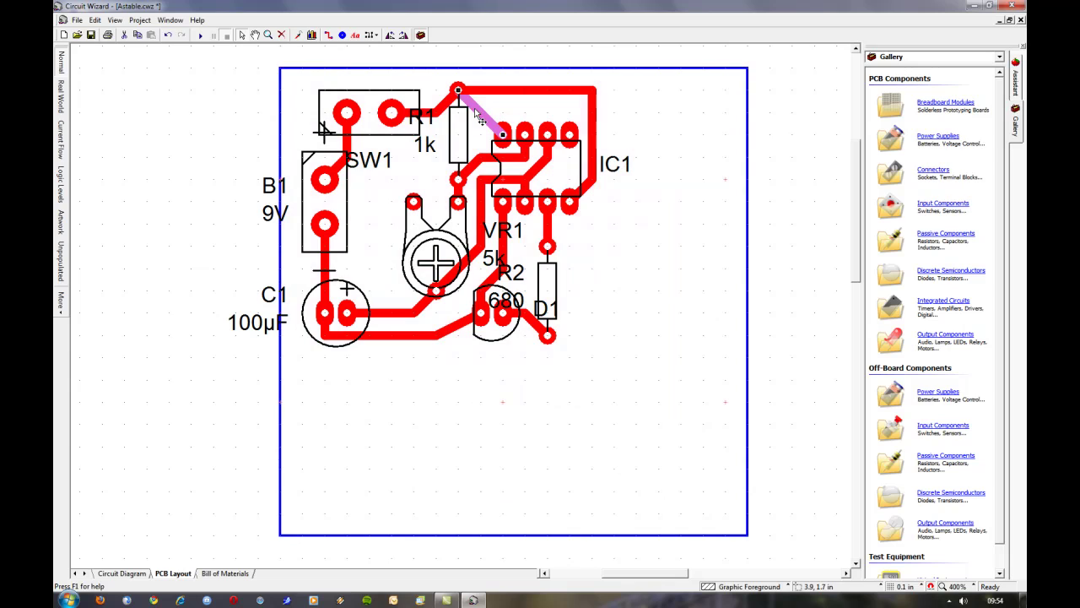
left_click_drag(462, 97, 503, 90)
left_click(639, 120)
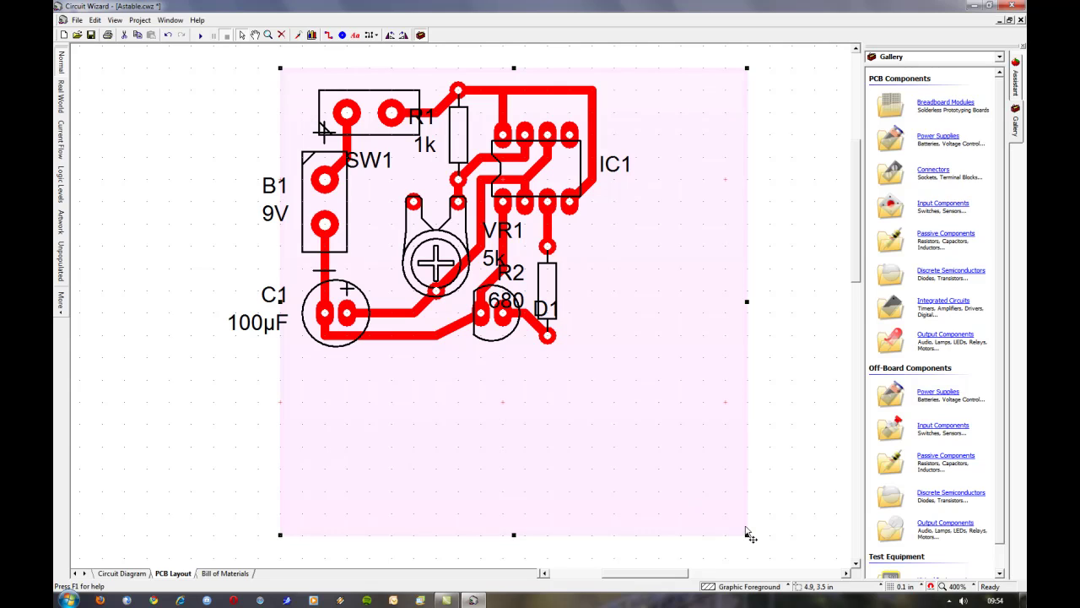
Shrink the circuit board outline around the components to 1.5 in wide by 1.3 in high
left_click_drag(749, 537, 613, 357)
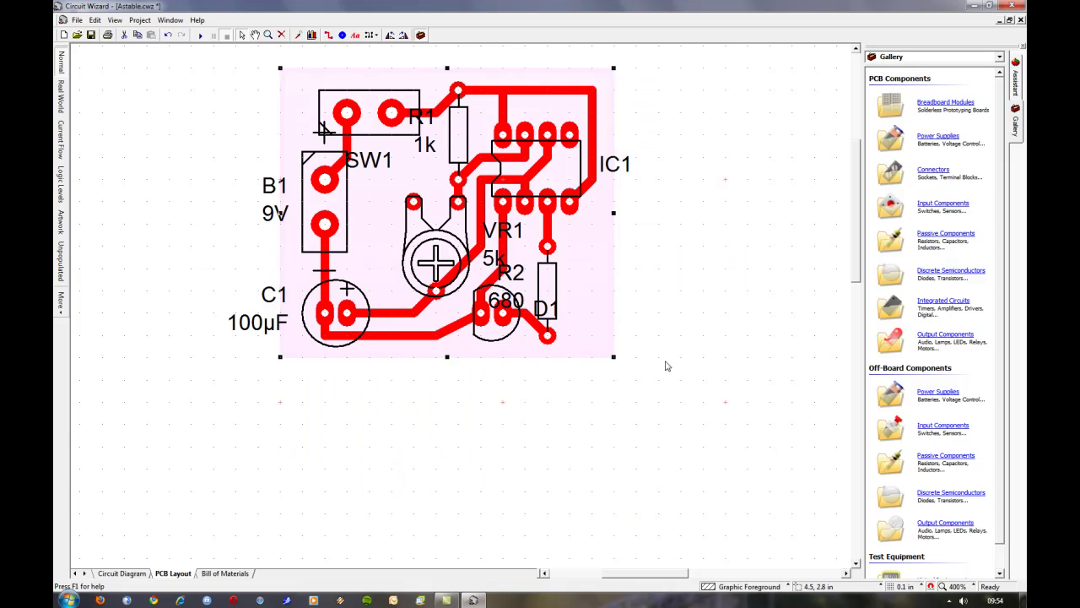
left_click(699, 351)
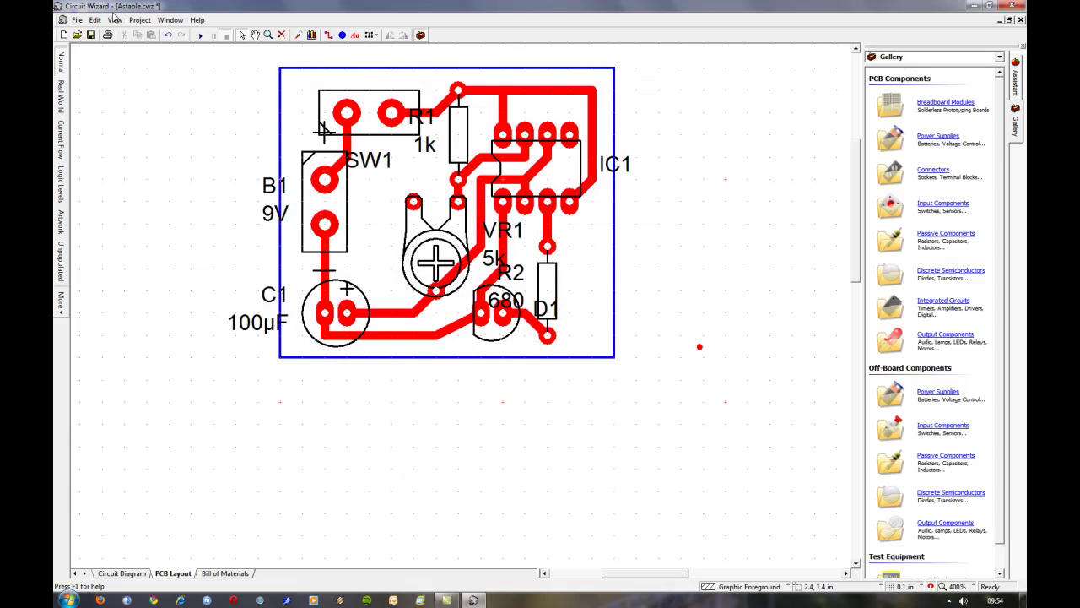
Shift the right-hand corner of the C1 to D1 track one grid square towards D1, making its final segment a 45° diagonal
left_click(115, 20)
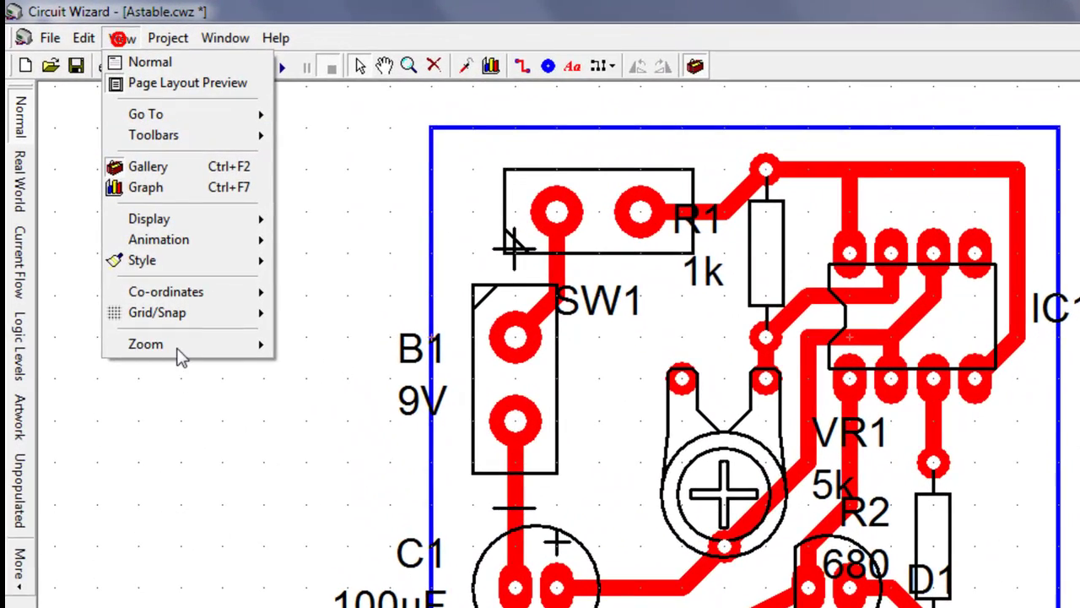
mouse_move(143, 186)
left_click(328, 418)
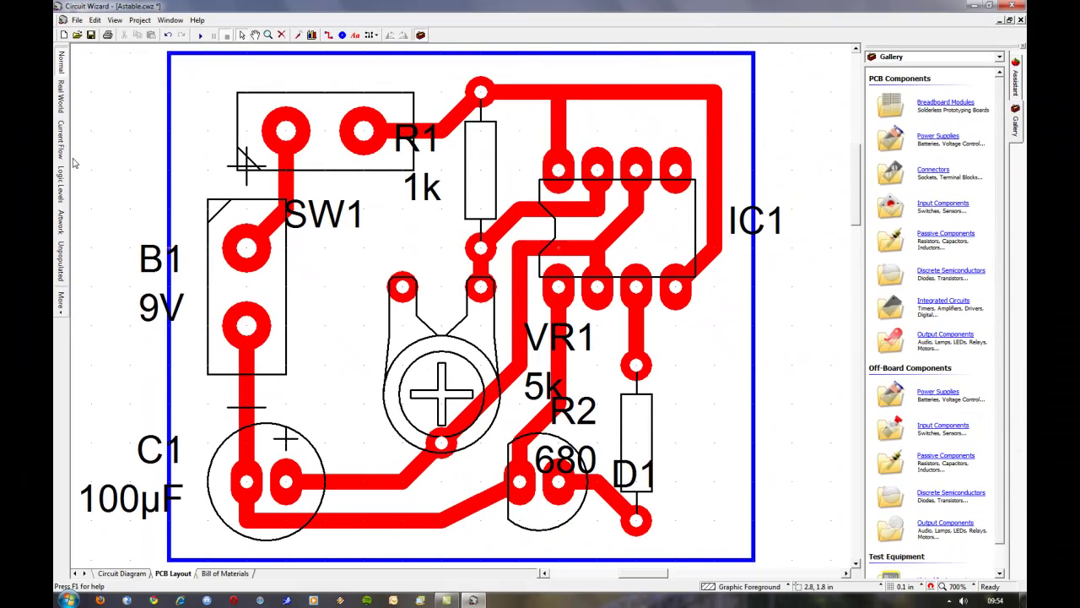
left_click(477, 507)
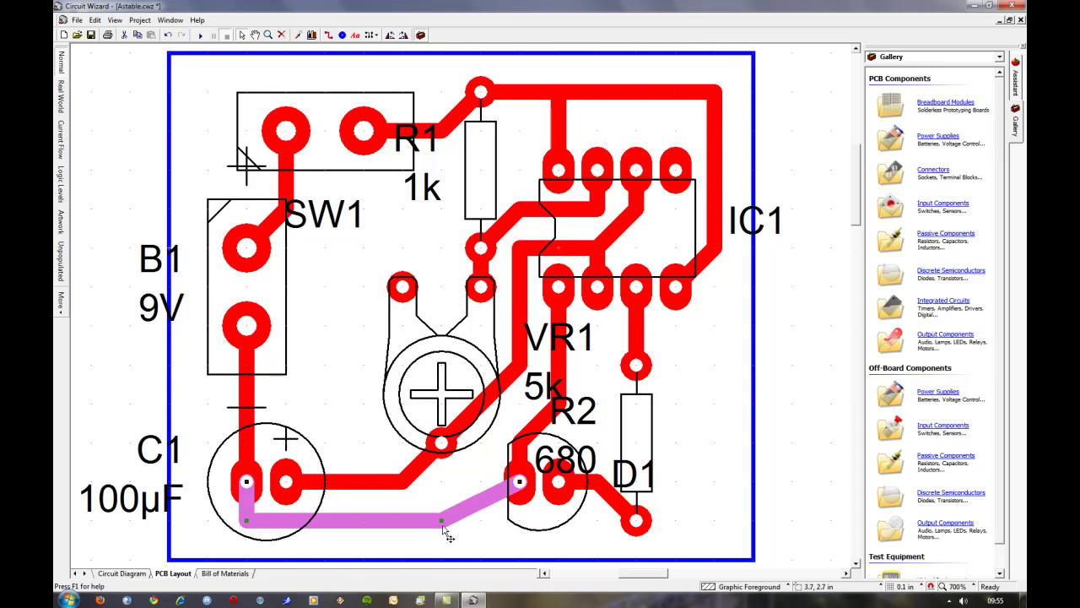
left_click_drag(440, 521, 481, 520)
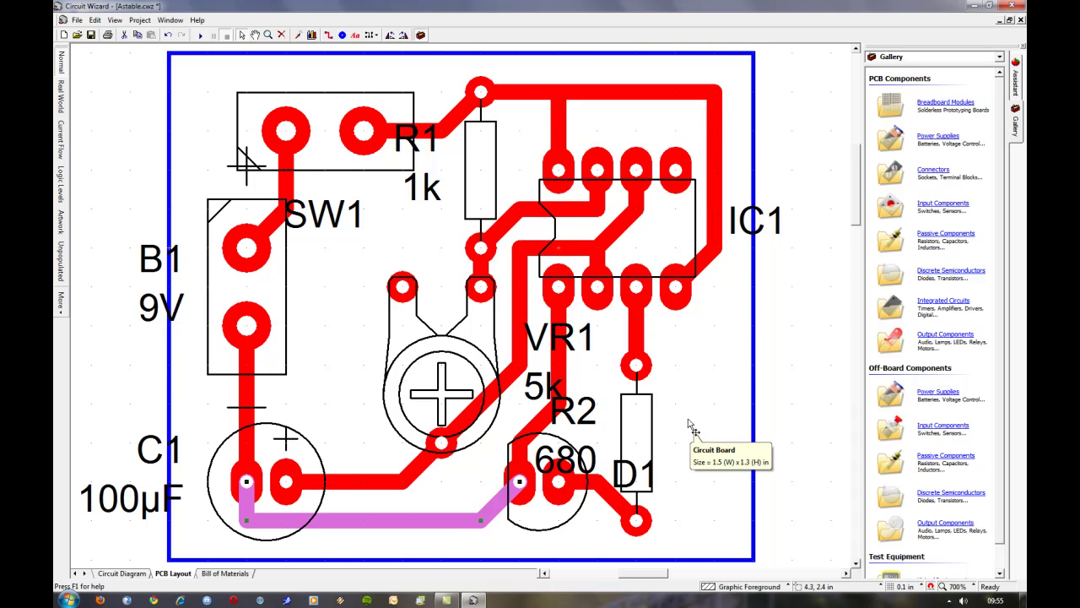
left_click(842, 364)
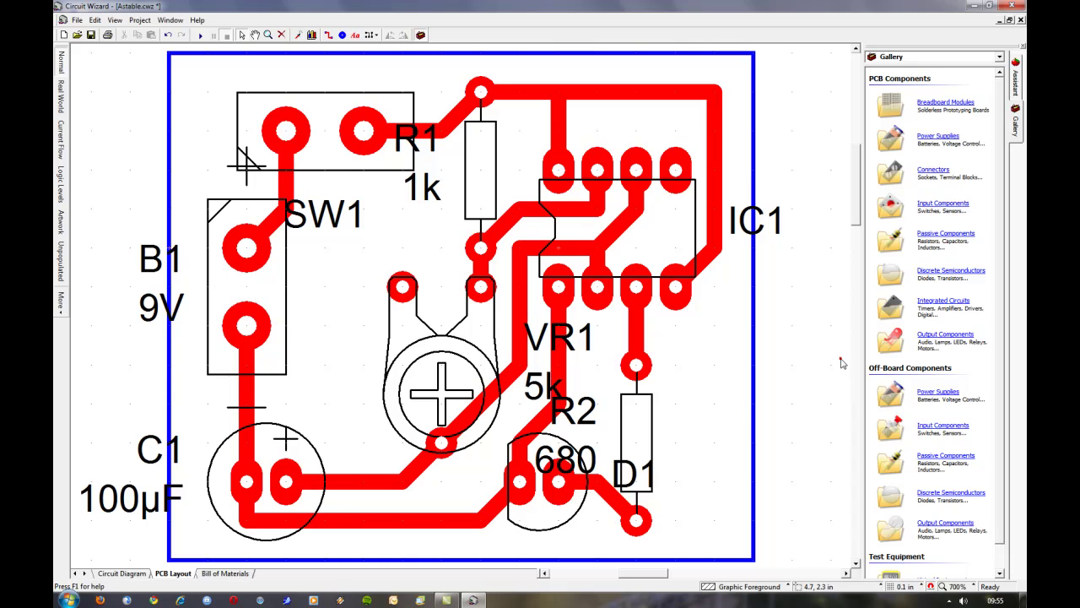
Run a quality check against the Circuit Diagram, covering connectivity, component values and board layout, with Astable - Quality Report.txt as the report file
left_click(141, 20)
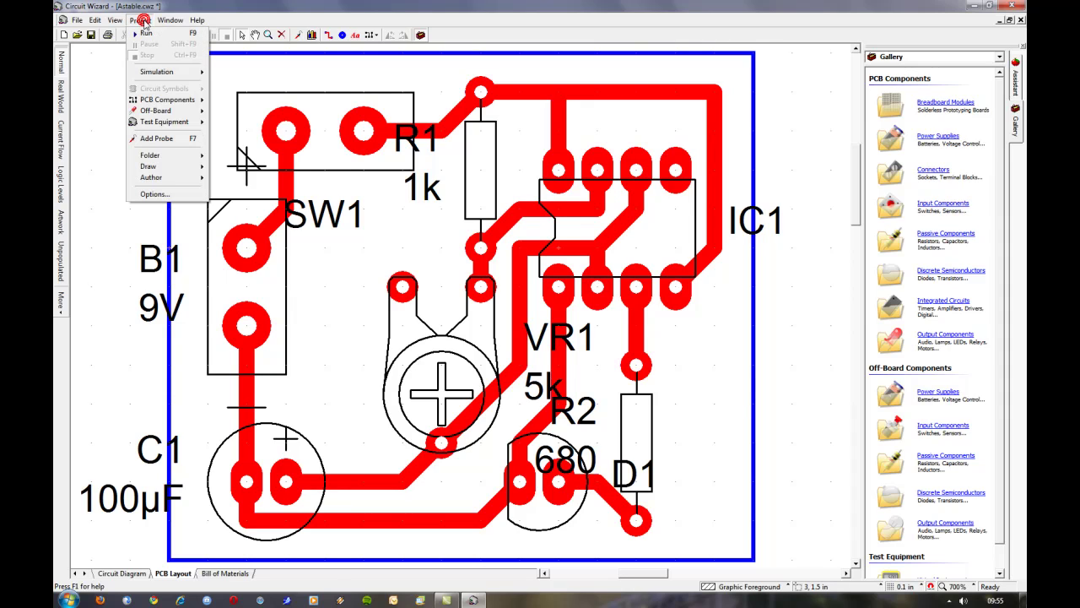
mouse_move(169, 103)
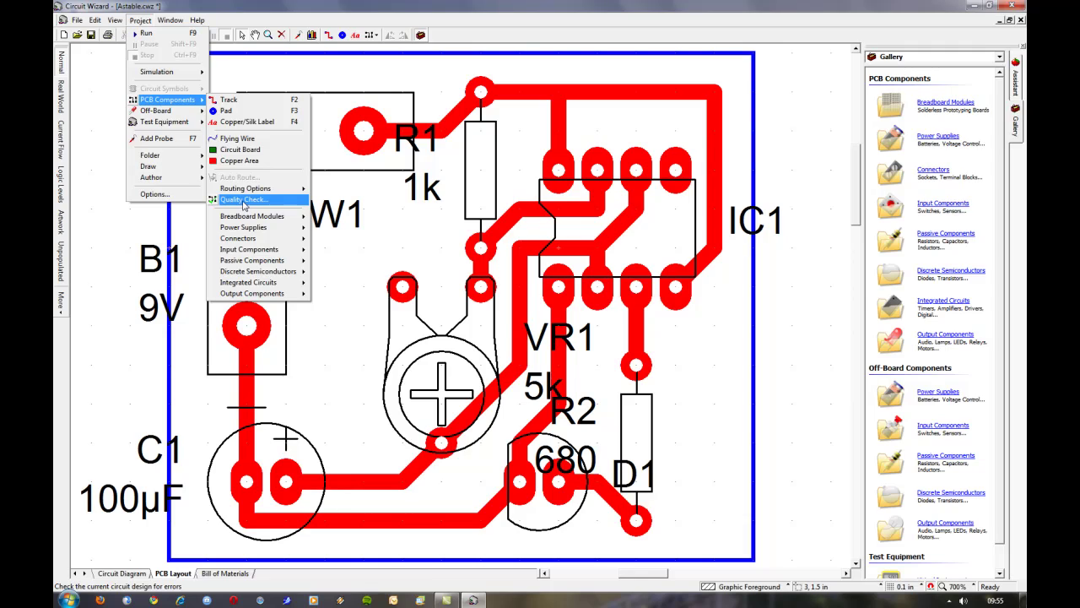
left_click(243, 200)
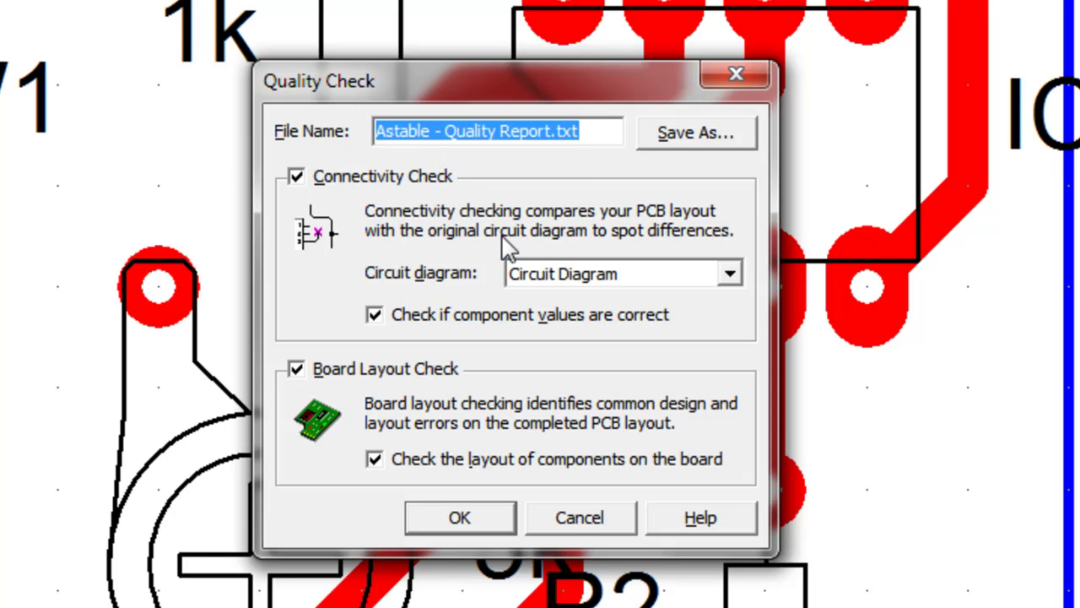
left_click(728, 275)
left_click(727, 293)
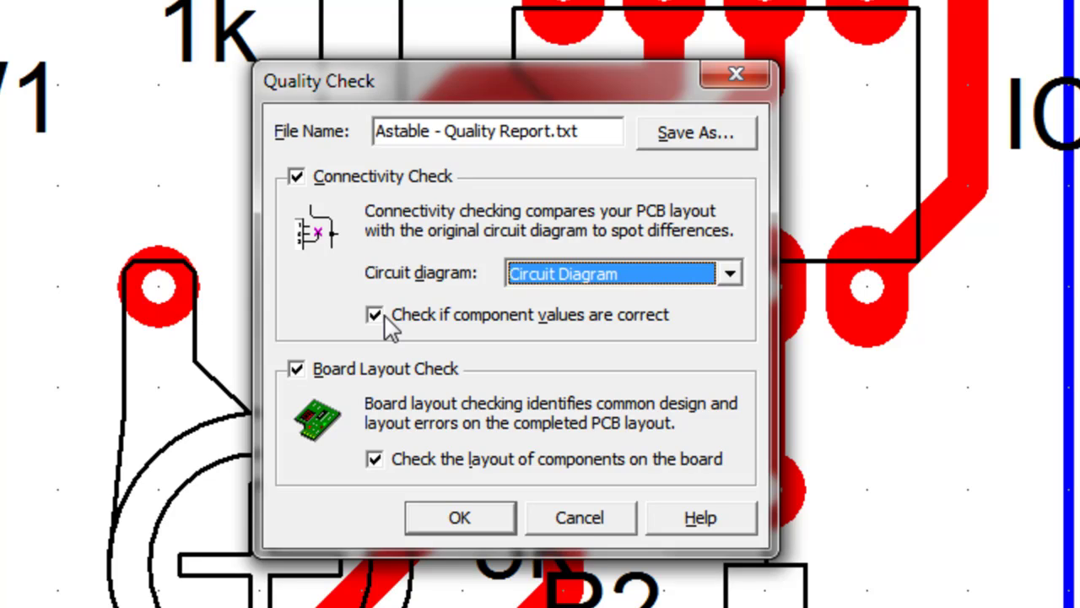
left_click(458, 519)
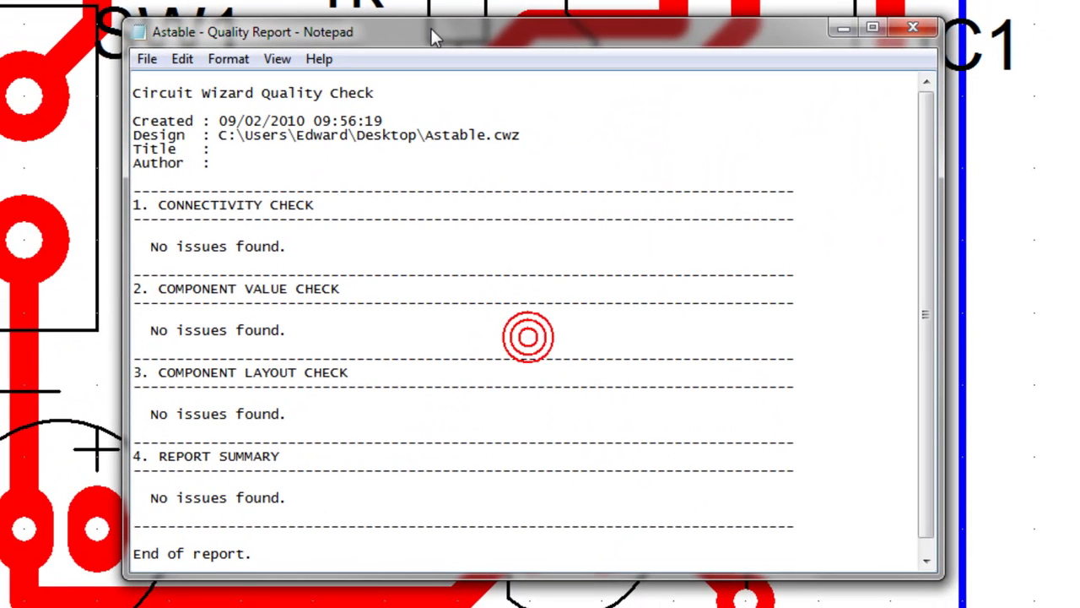
Review the connectivity, component value and layout sections of the quality report and close it
mouse_move(429, 32)
left_mouse_down()
mouse_move(407, 3)
mouse_move(413, 40)
left_mouse_up()
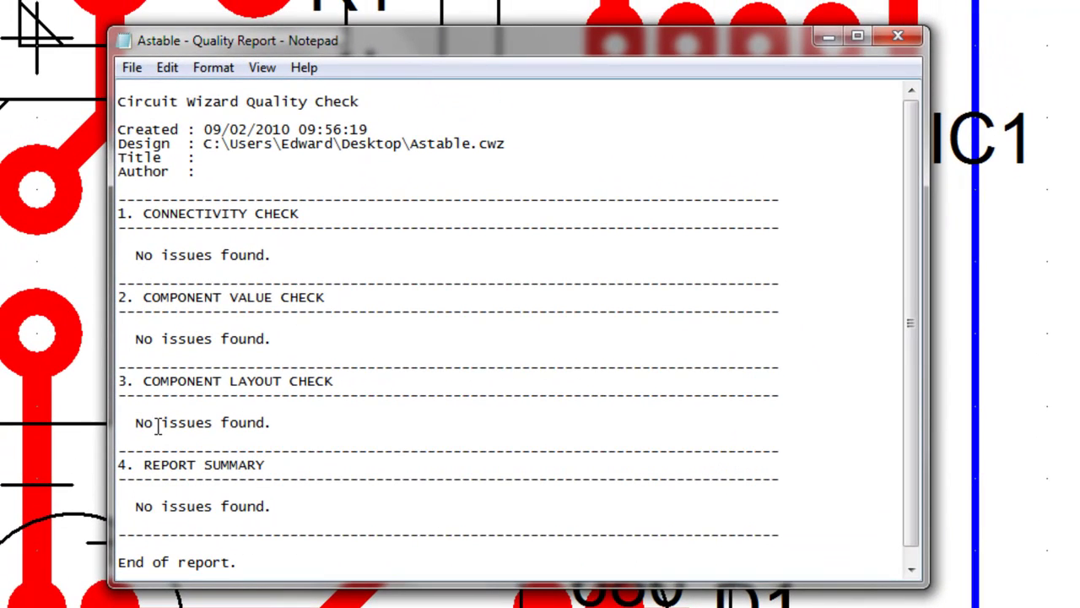
left_click_drag(915, 425, 915, 480)
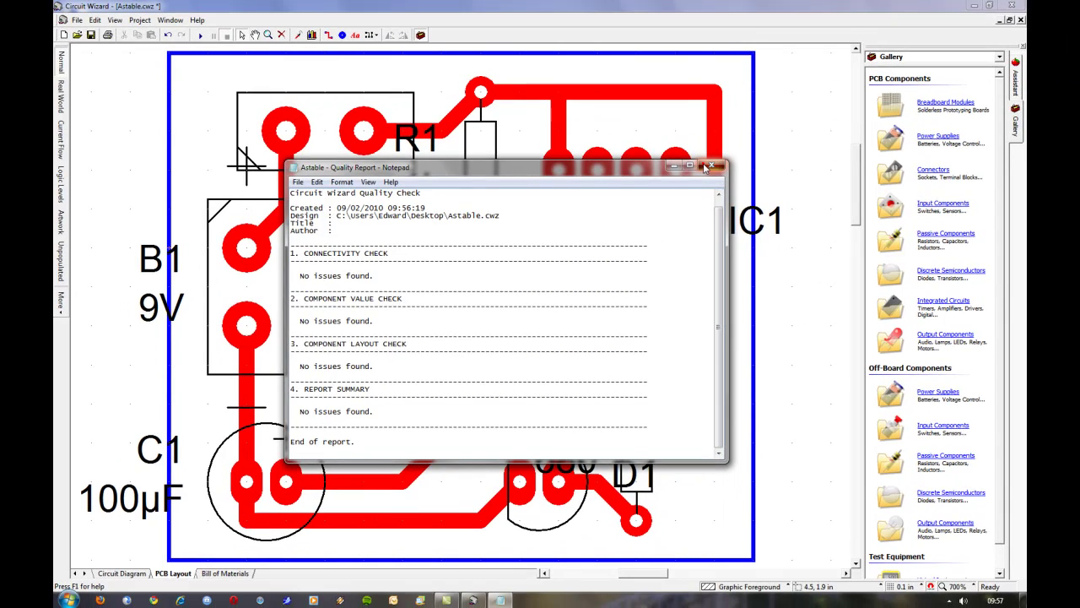
left_click(838, 78)
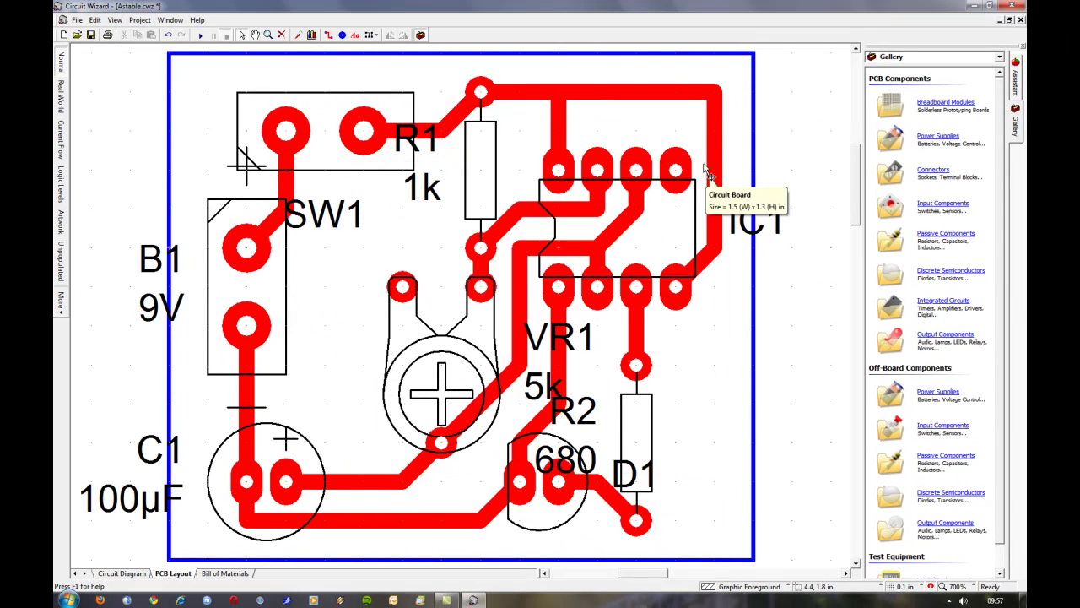